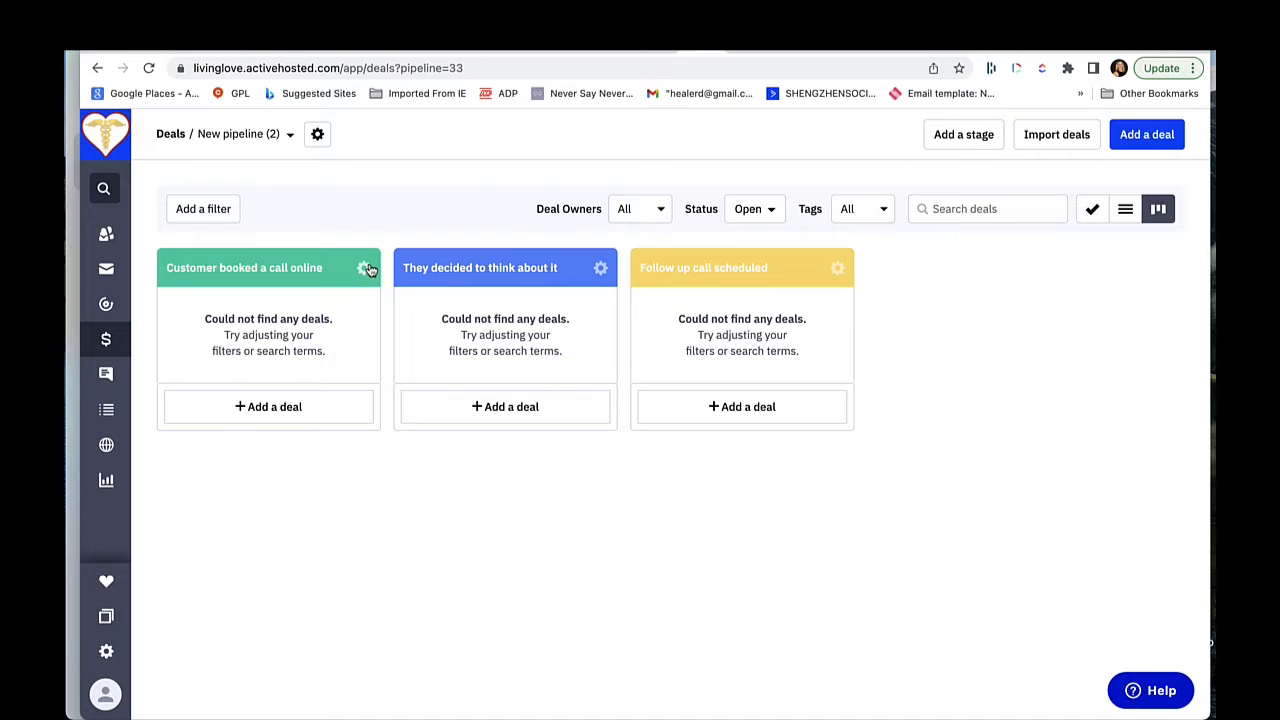
{"action": "left_click", "coordinate": [365, 268]}
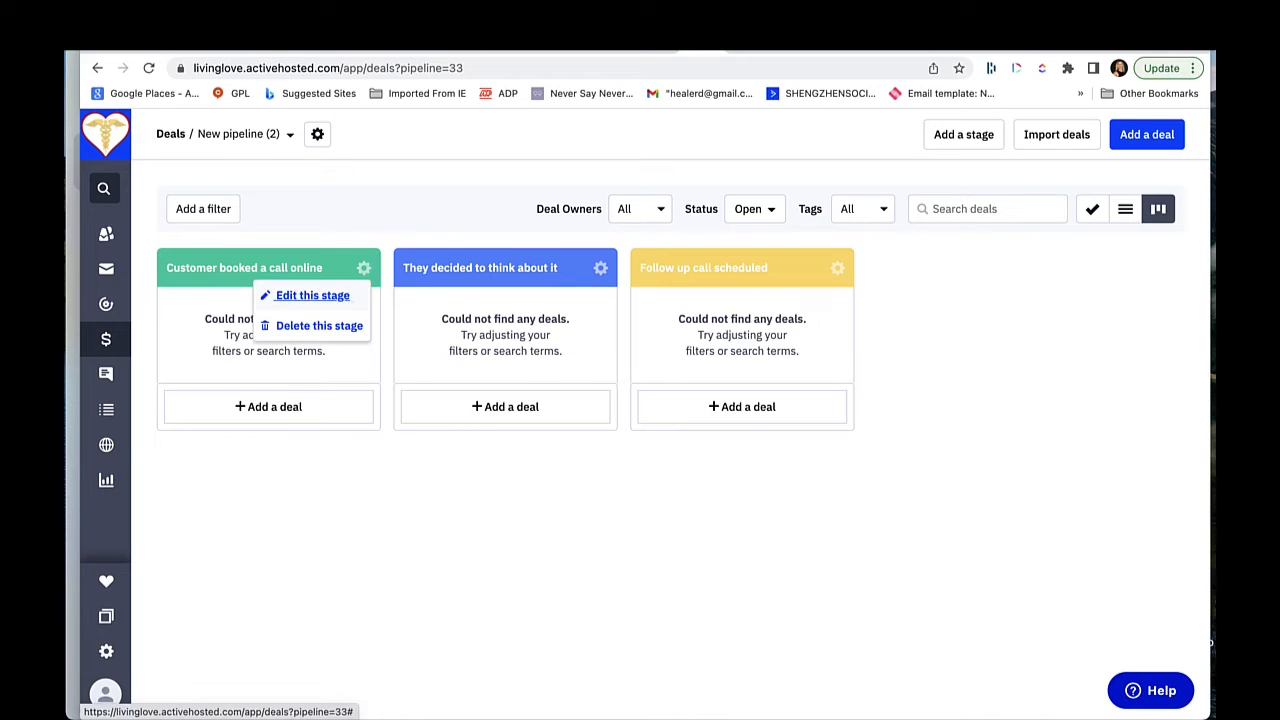
{"action": "left_click", "coordinate": [340, 292]}
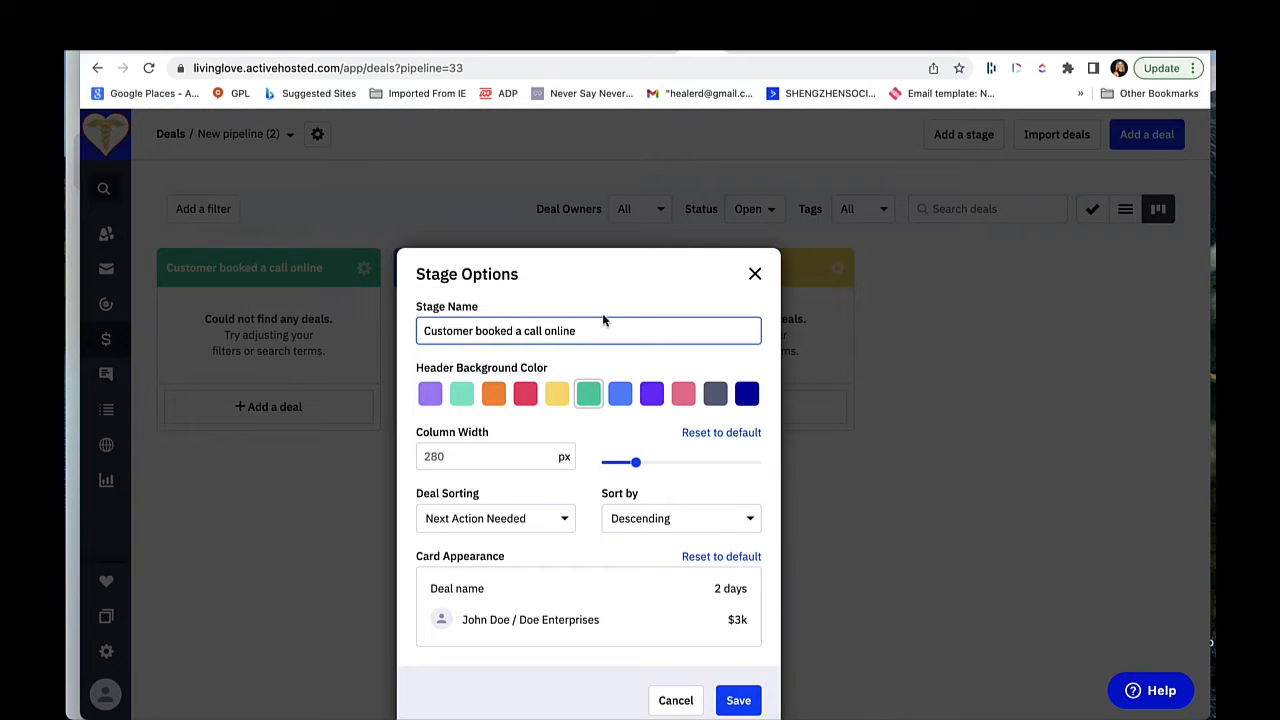
{"action": "left_click", "coordinate": [755, 273]}
{"action": "left_click_drag", "start_coordinate": [320, 268], "coordinate": [318, 251]}
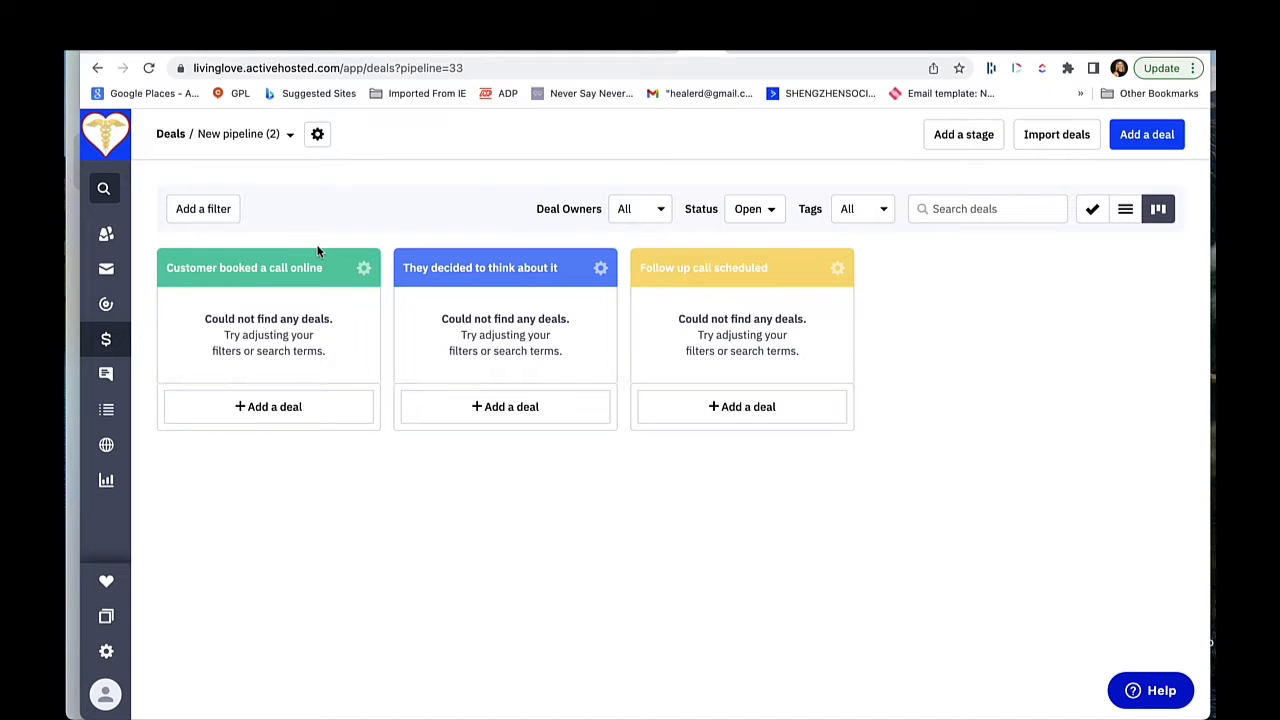
{"action": "left_click_drag", "start_coordinate": [319, 256], "coordinate": [320, 246]}
{"action": "left_click_drag", "start_coordinate": [322, 262], "coordinate": [289, 256]}
Step: Add a 100 USD deal titled "TEst Deal" to the "Customer booked a call online" stage, linked to the existing test contact
{"action": "left_click", "coordinate": [262, 406]}
{"action": "type", "text": "TEst Deal"}
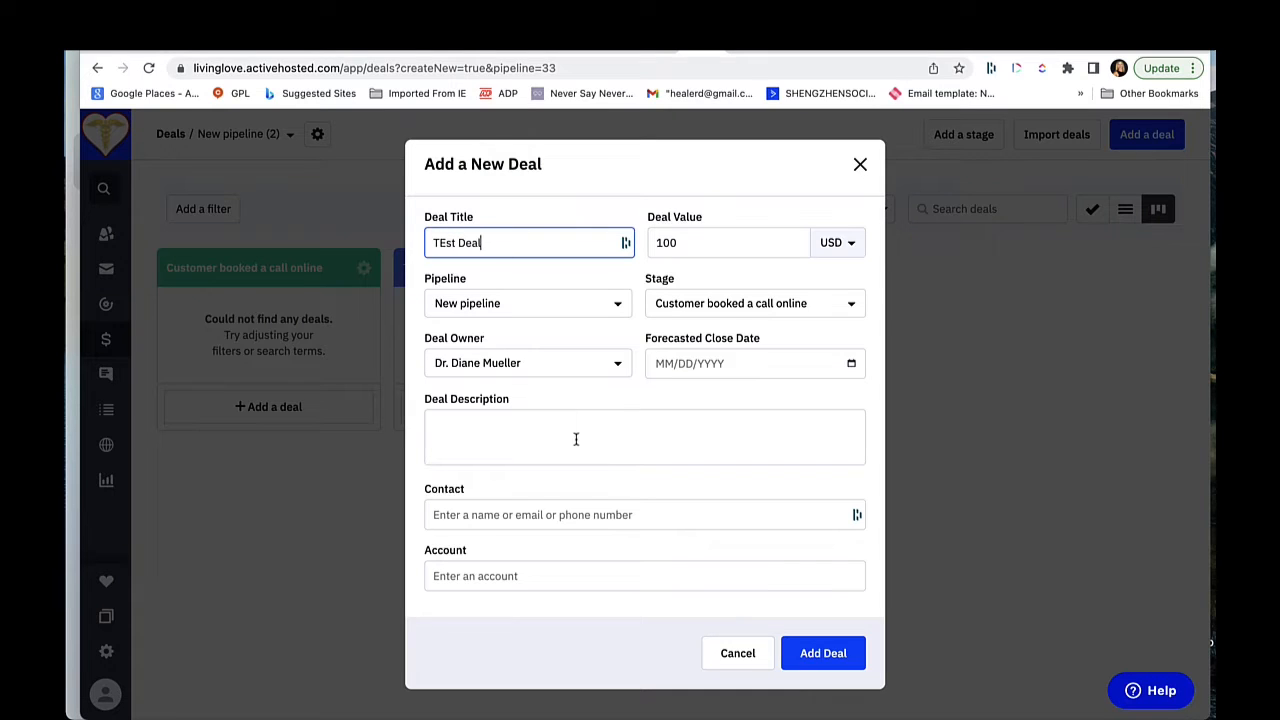
{"action": "left_click", "coordinate": [508, 514]}
{"action": "type", "text": "test"}
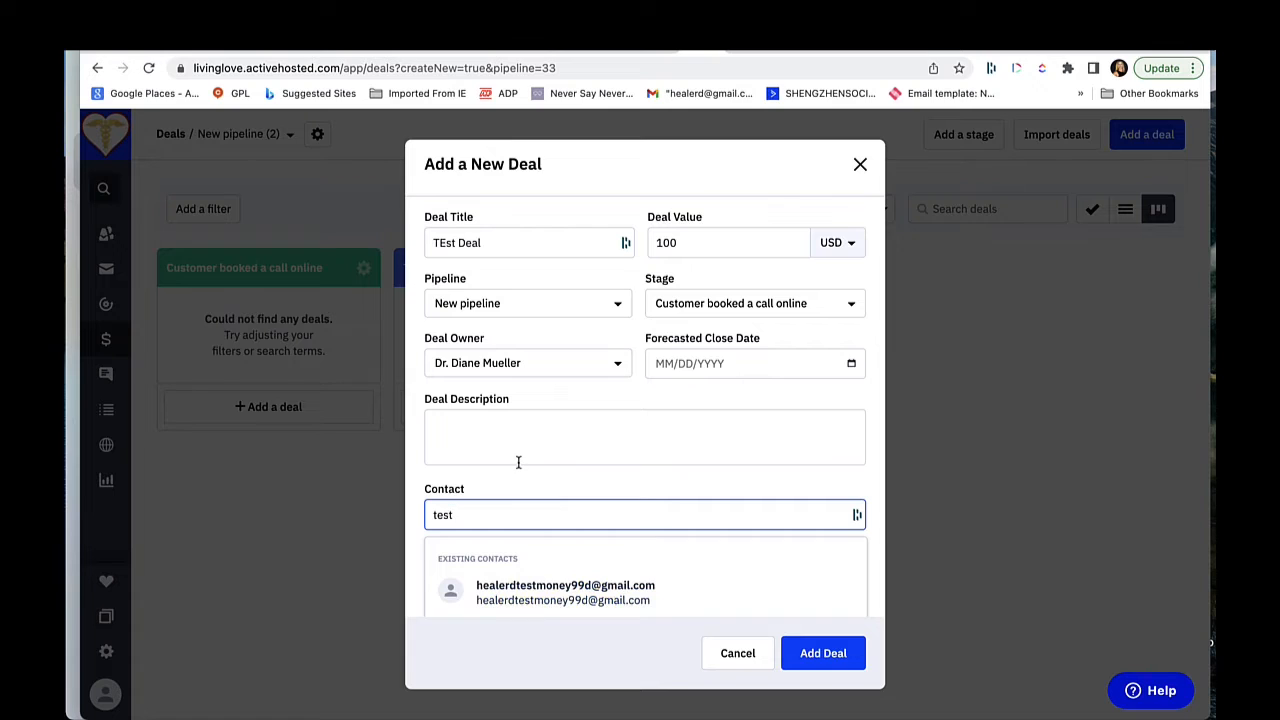
{"action": "left_click", "coordinate": [505, 600]}
{"action": "left_click", "coordinate": [822, 654]}
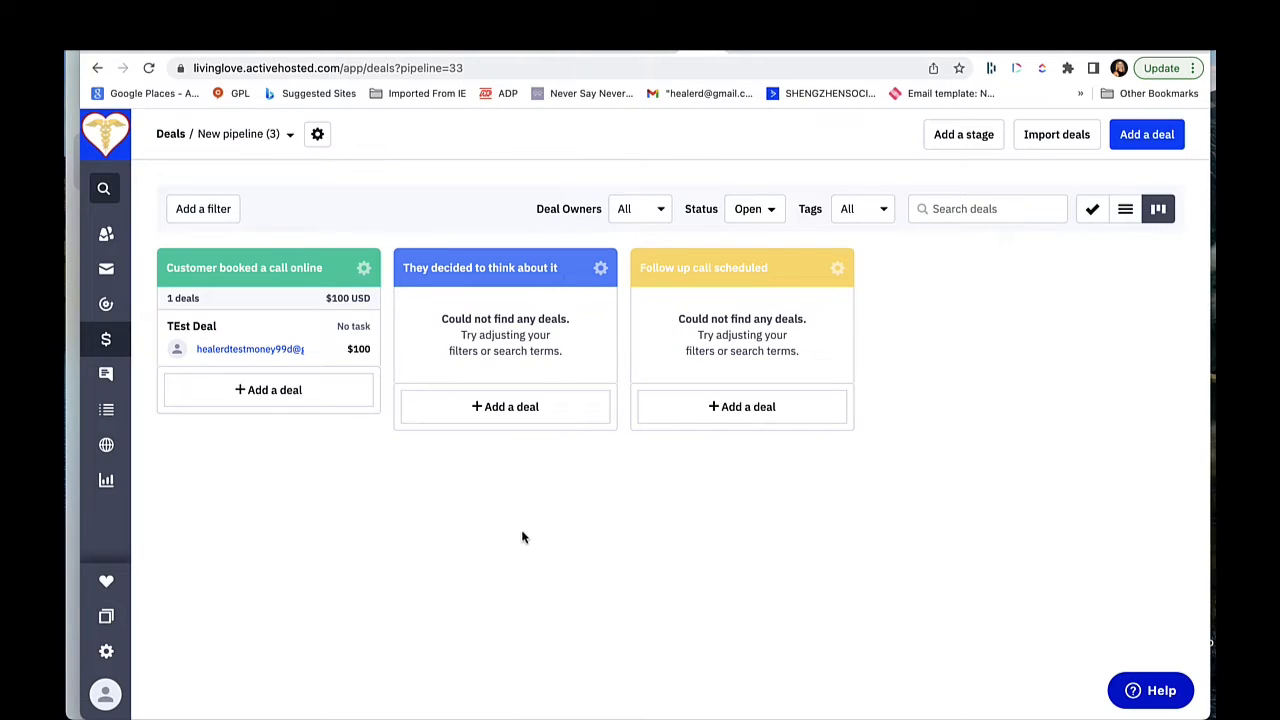
Step: Add the note "- what you talked about" to the TEst Deal record
{"action": "left_click", "coordinate": [285, 357]}
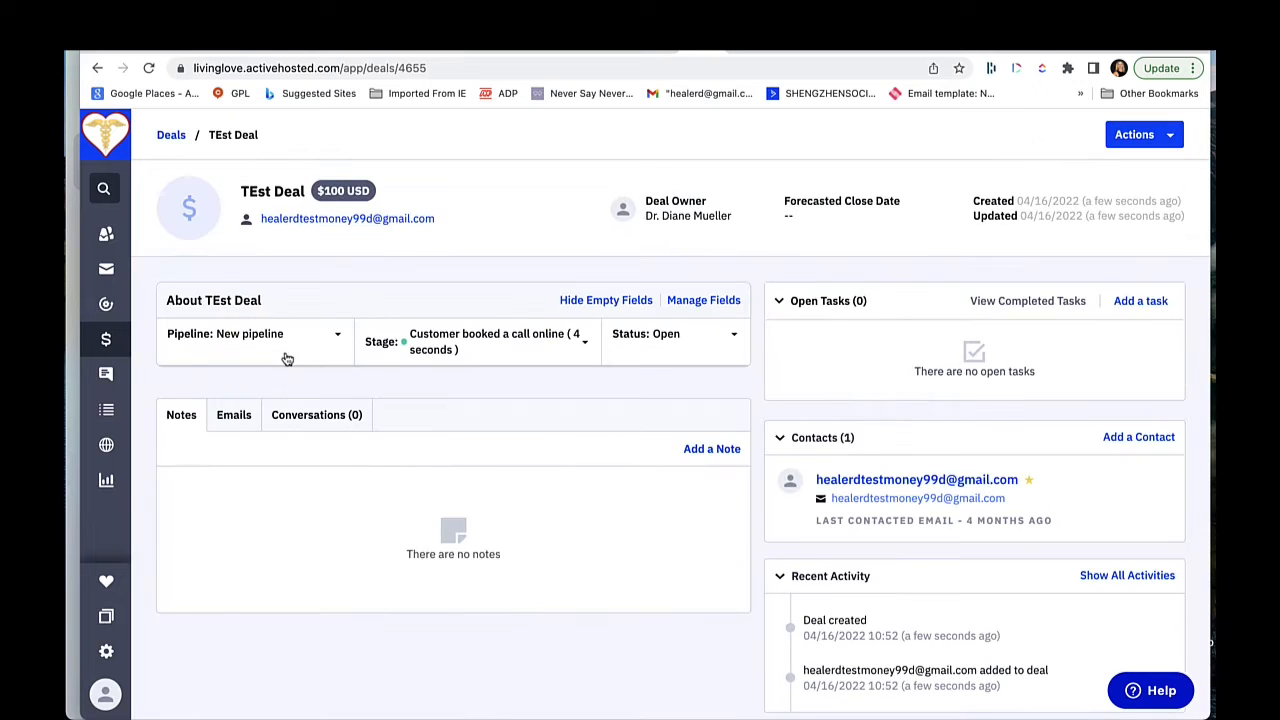
{"action": "left_click", "coordinate": [97, 68]}
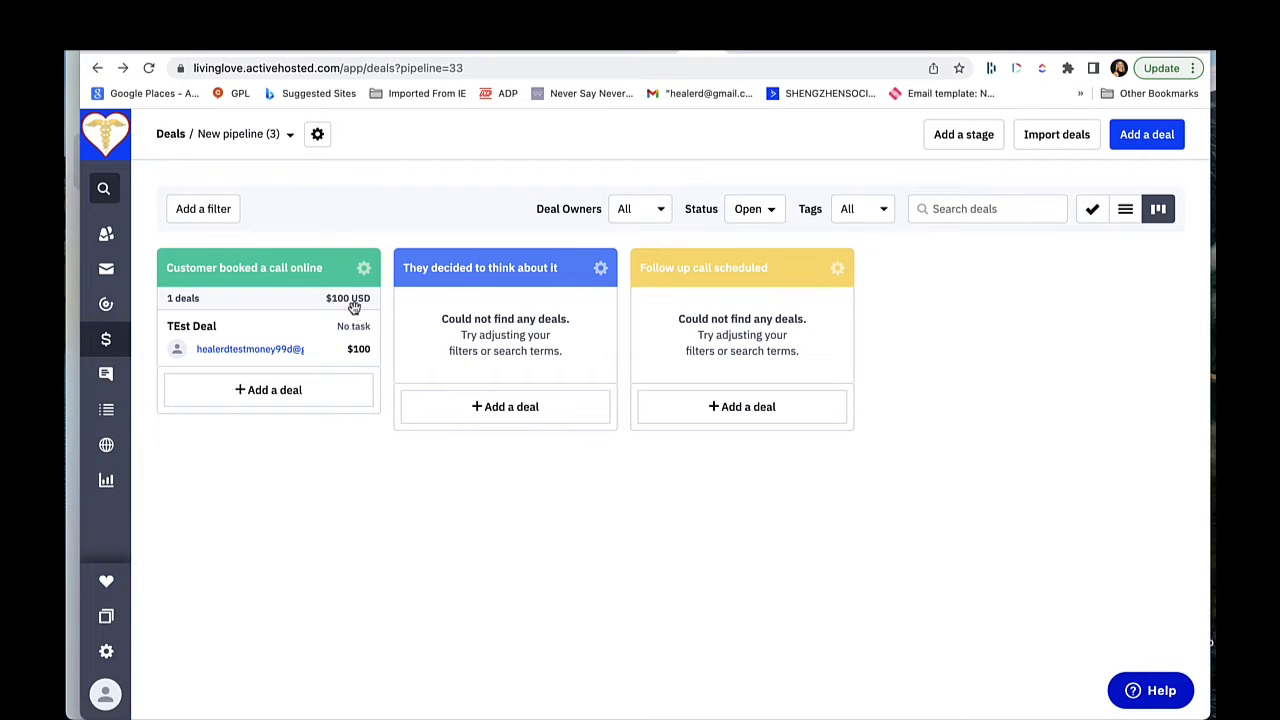
{"action": "left_click", "coordinate": [288, 345]}
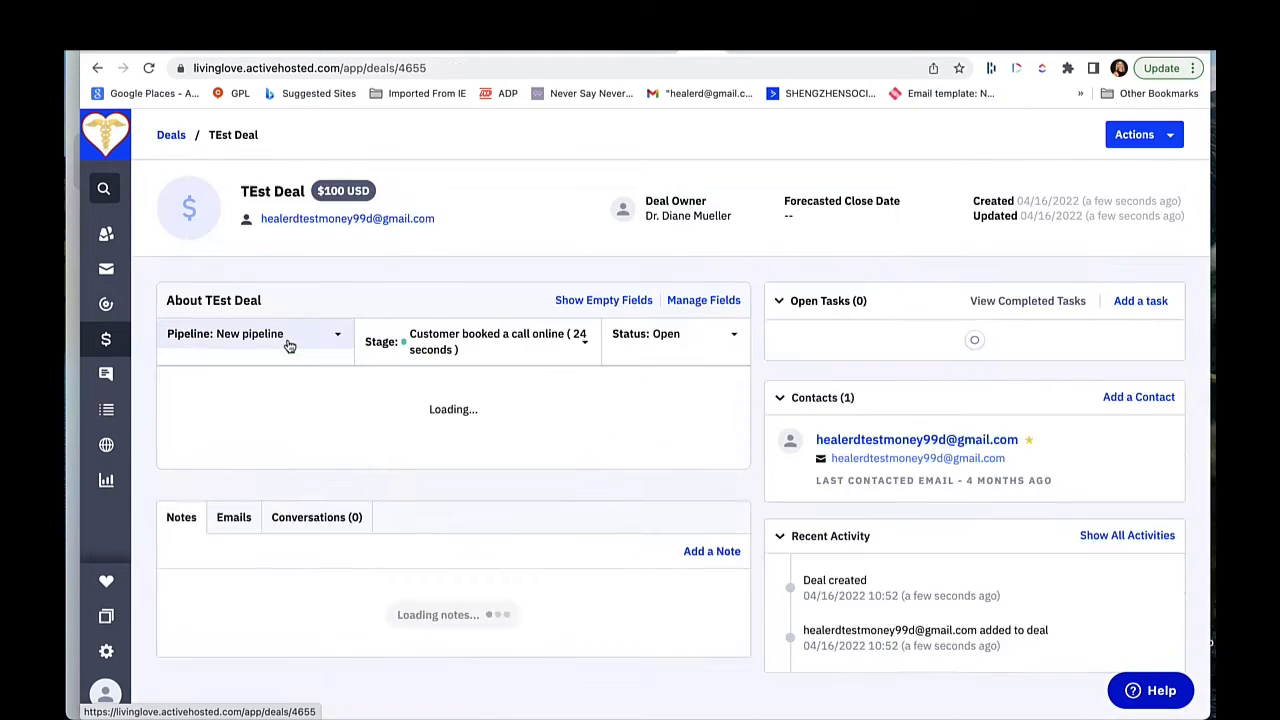
{"action": "scroll", "coordinate": [462, 435], "scroll_direction": "down", "scroll_amount": 3}
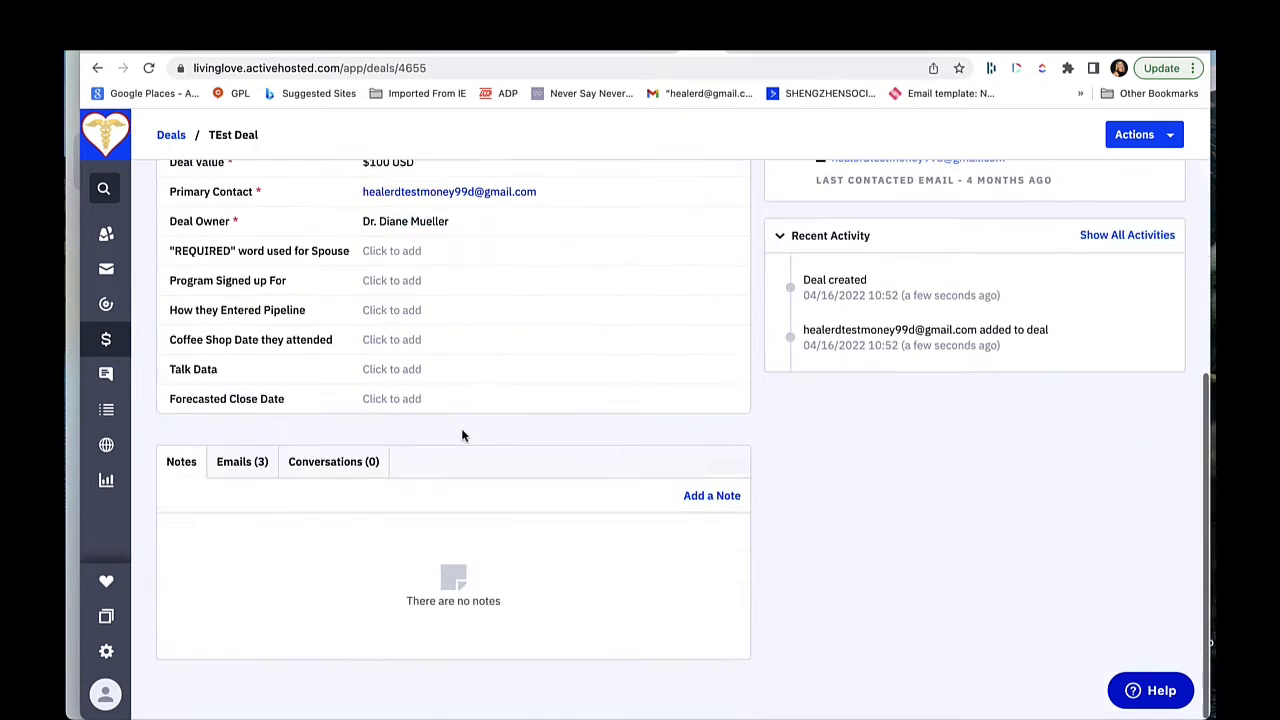
{"action": "left_click", "coordinate": [711, 498]}
{"action": "type", "text": "- what you talked about"}
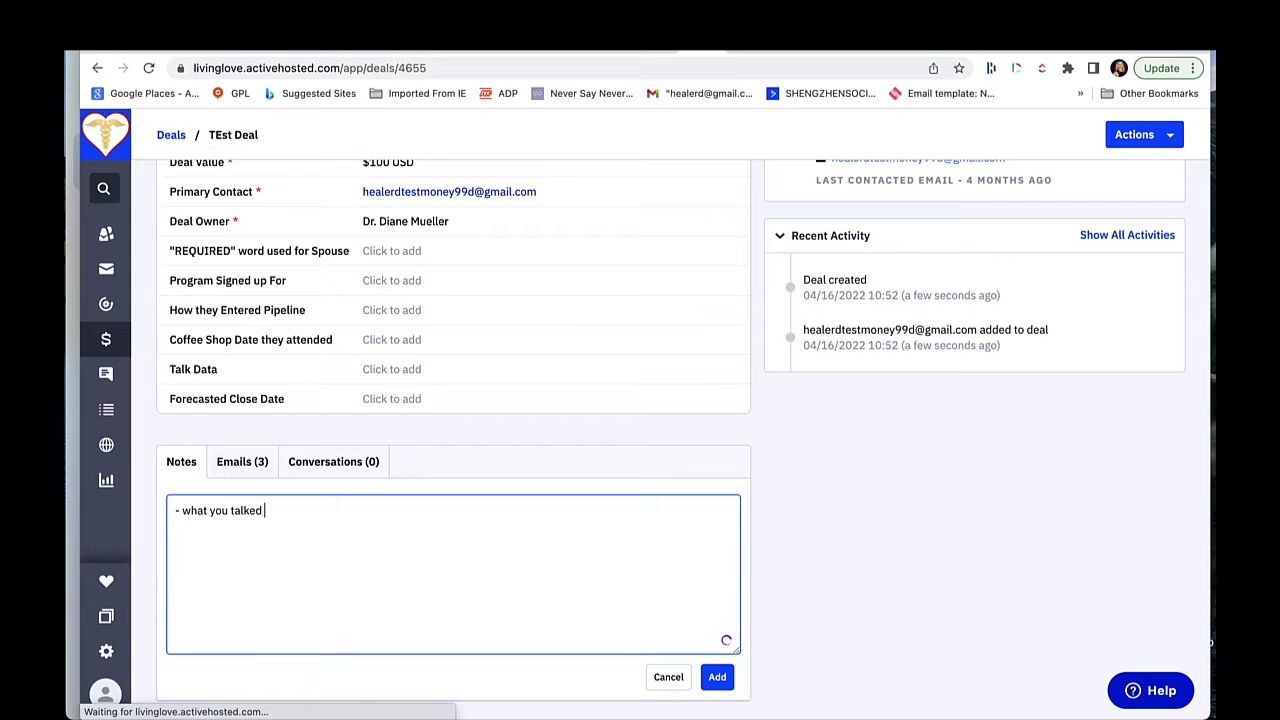
{"action": "left_click", "coordinate": [727, 690]}
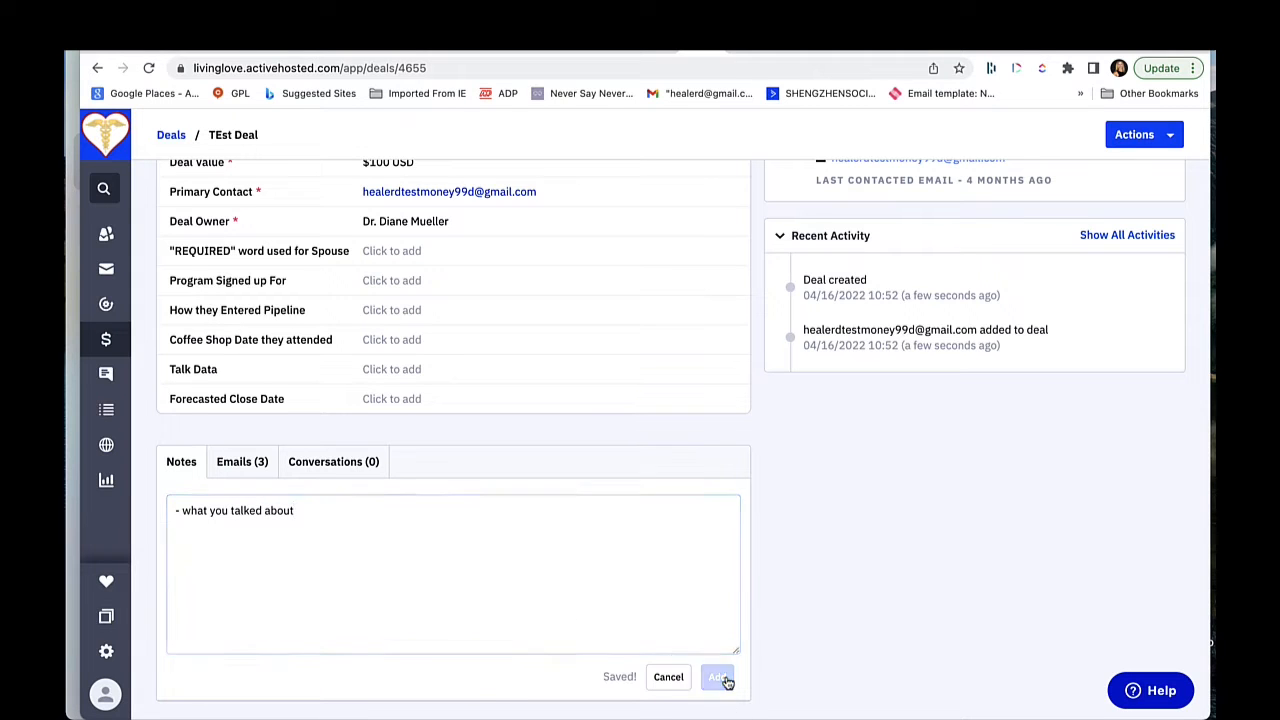
Step: Start a call task for TEst Deal with the title "Follow up with them in one week"
{"action": "scroll", "coordinate": [850, 500], "scroll_direction": "up", "scroll_amount": 3}
{"action": "scroll", "coordinate": [903, 467], "scroll_direction": "up", "scroll_amount": 1}
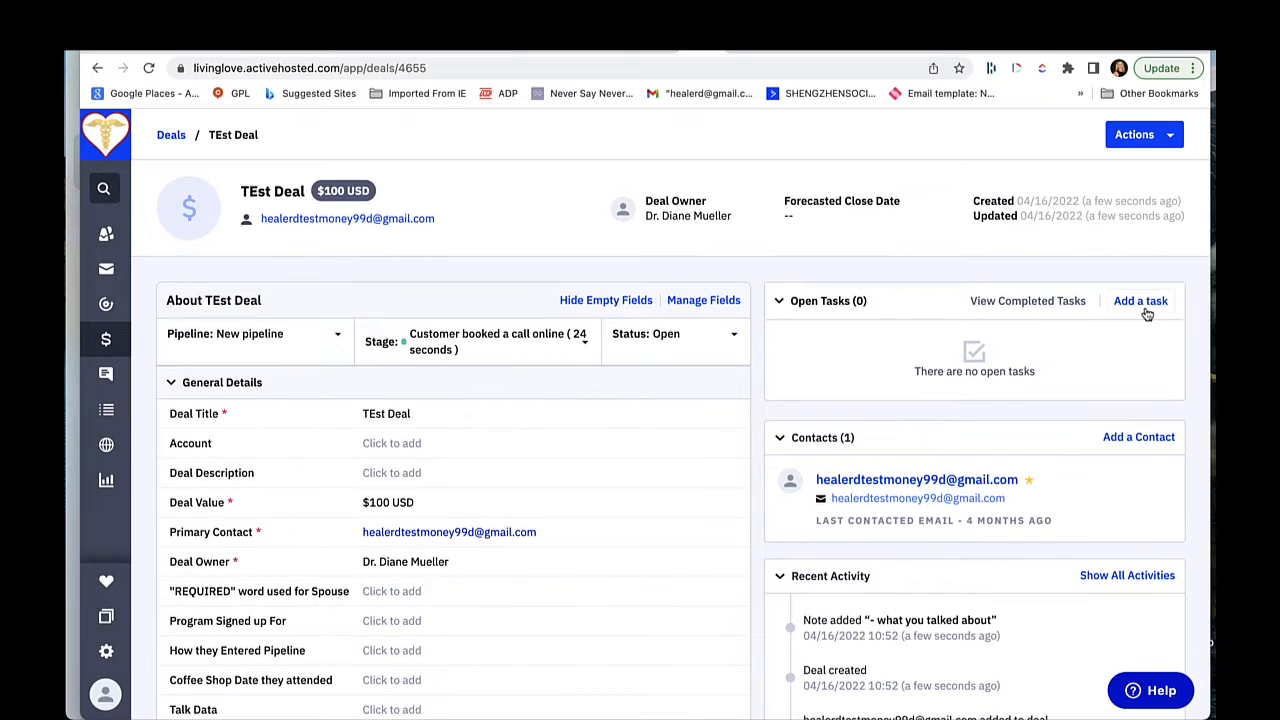
{"action": "left_click", "coordinate": [1145, 310]}
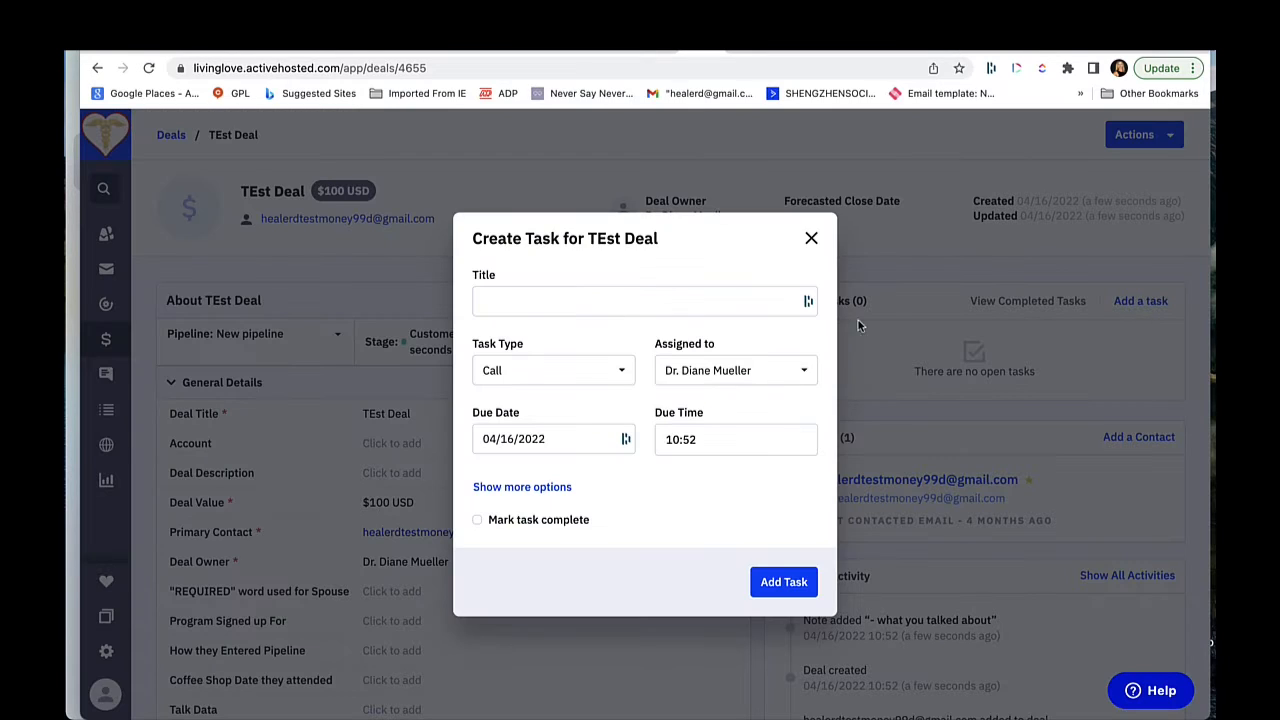
{"action": "left_click", "coordinate": [593, 303]}
{"action": "type", "text": "Follwo up with ter"}
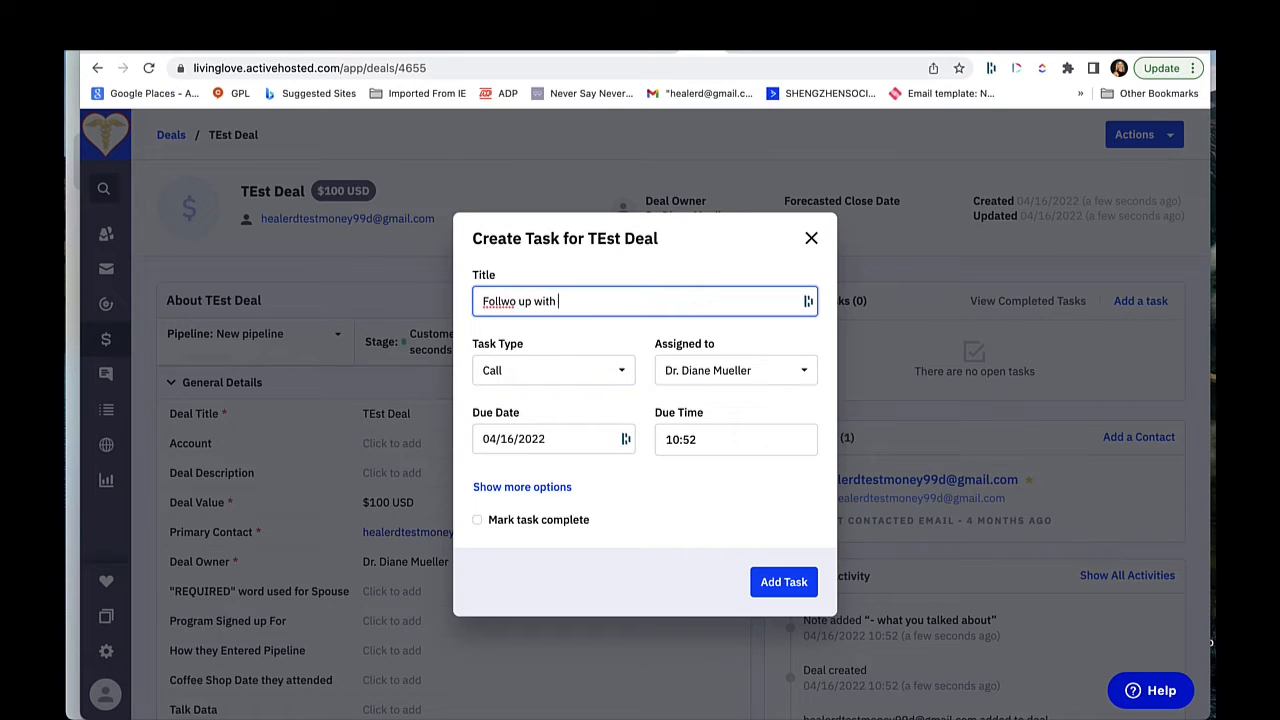
{"action": "key", "text": "BackSpace"}
{"action": "key", "text": "BackSpace"}
{"action": "type", "text": "hem in one week"}
{"action": "double_click", "coordinate": [499, 301]}
{"action": "type", "text": "Follow"}
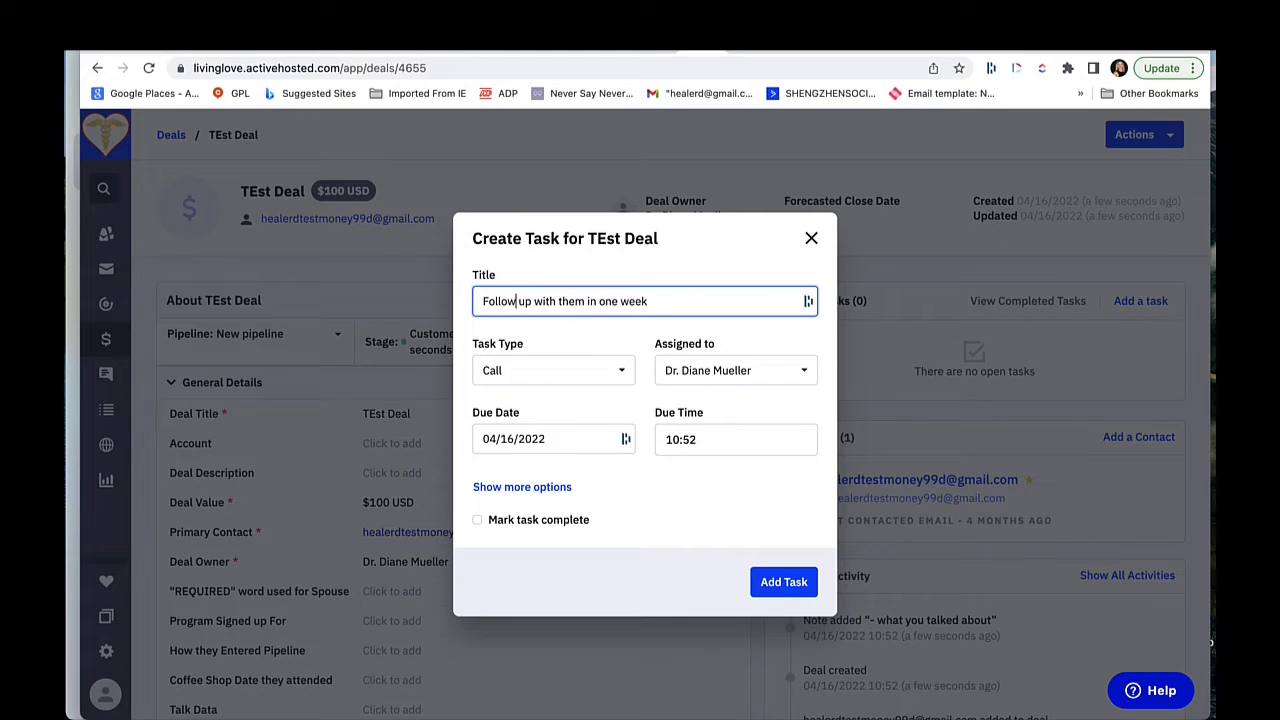
Step: Set the task's due date to 04/23/2022 and add the task to the deal
{"action": "left_click", "coordinate": [540, 439]}
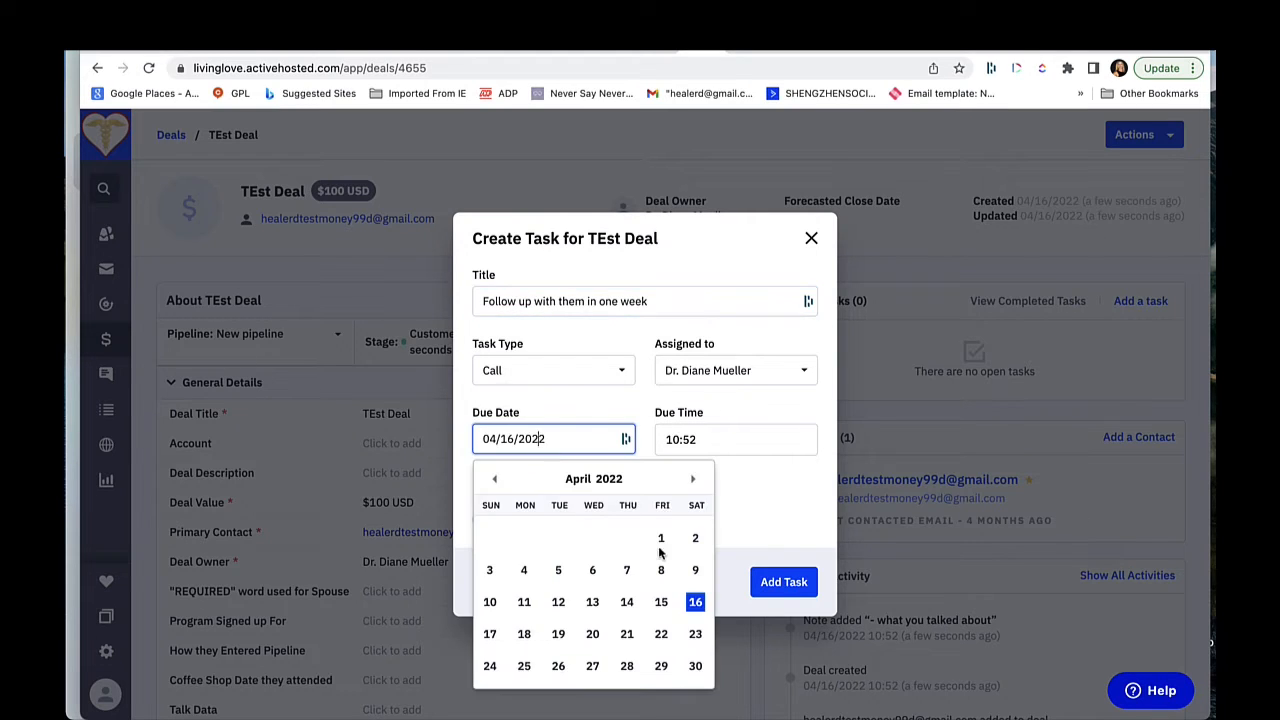
{"action": "left_click", "coordinate": [695, 634]}
{"action": "left_click", "coordinate": [789, 584]}
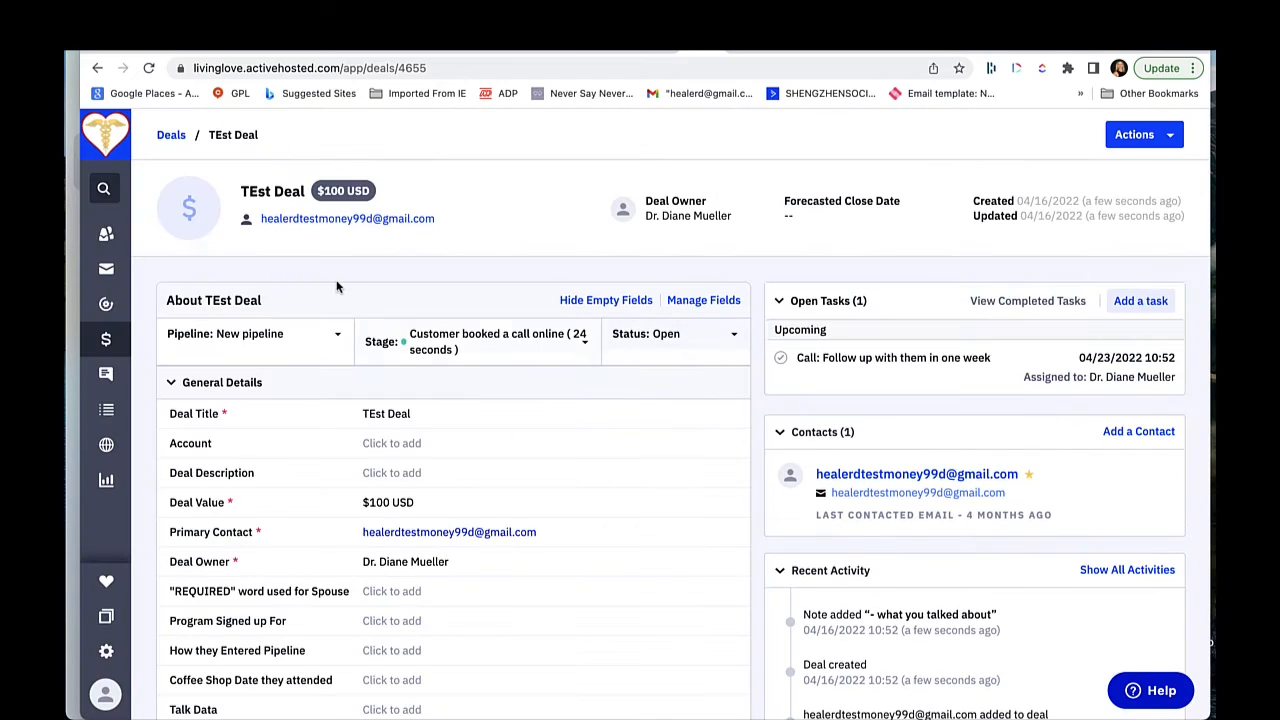
Step: On the pipeline board, move TEst Deal through "They decided to think about it" to "Follow up call scheduled" and mark it as won
{"action": "left_click", "coordinate": [212, 334]}
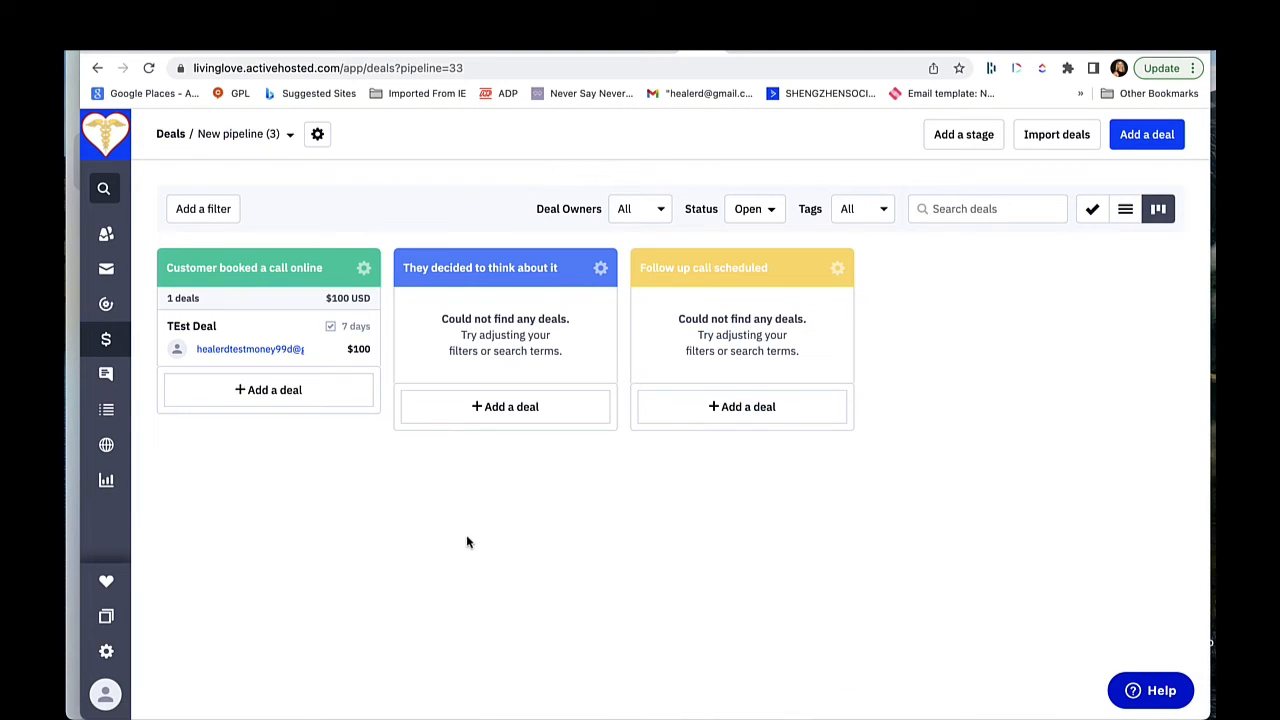
{"action": "mouse_move", "coordinate": [300, 345]}
{"action": "left_mouse_down"}
{"action": "mouse_move", "coordinate": [302, 325]}
{"action": "mouse_move", "coordinate": [302, 355]}
{"action": "left_mouse_up"}
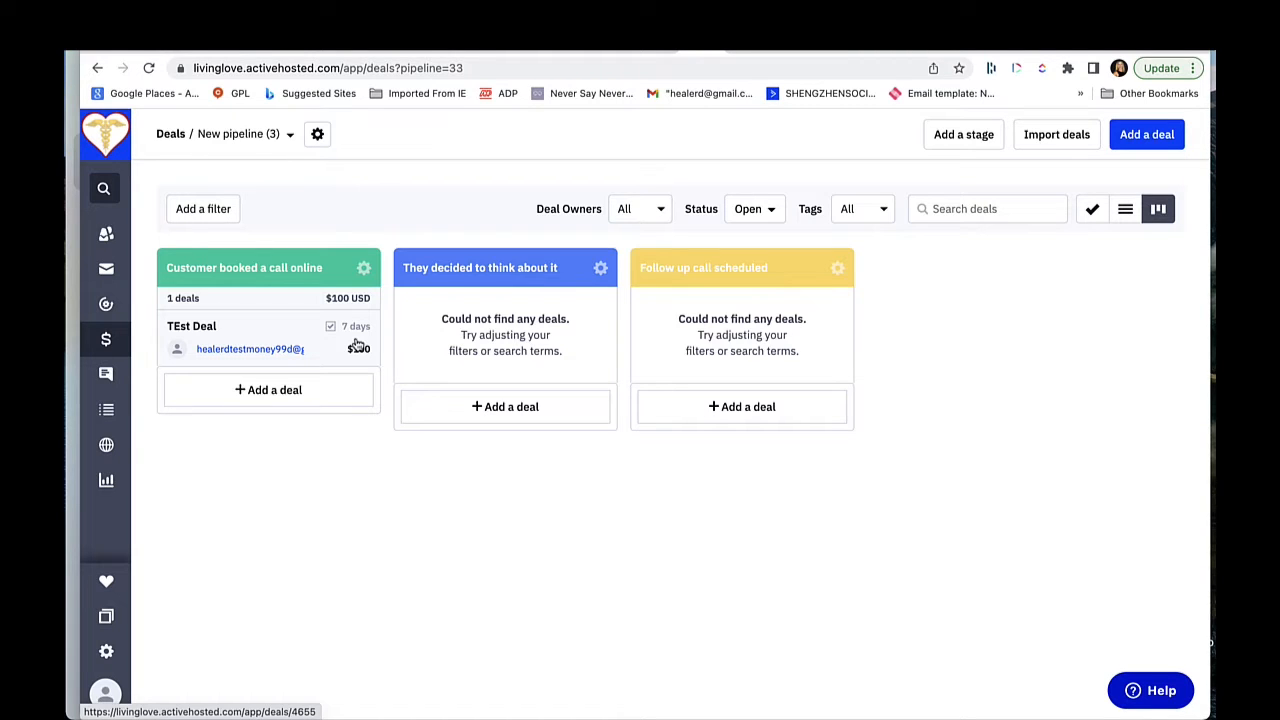
{"action": "left_click_drag", "start_coordinate": [277, 338], "coordinate": [491, 333]}
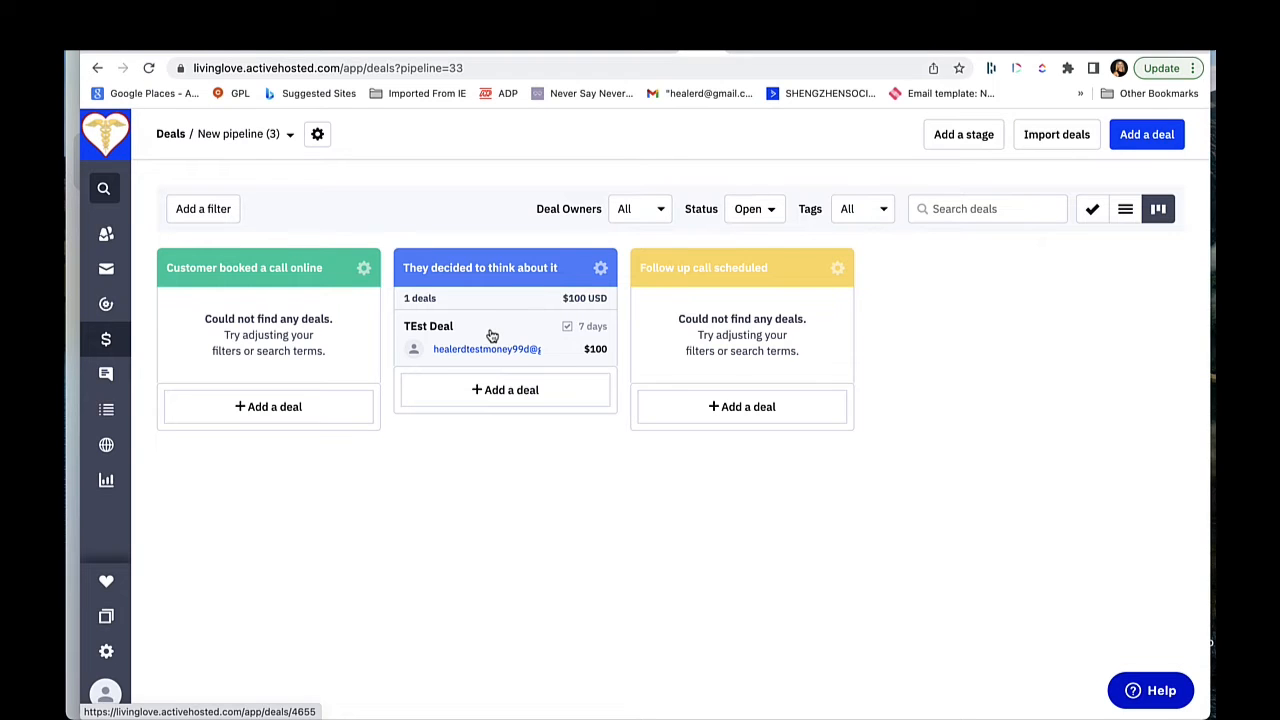
{"action": "left_click_drag", "start_coordinate": [491, 335], "coordinate": [736, 345]}
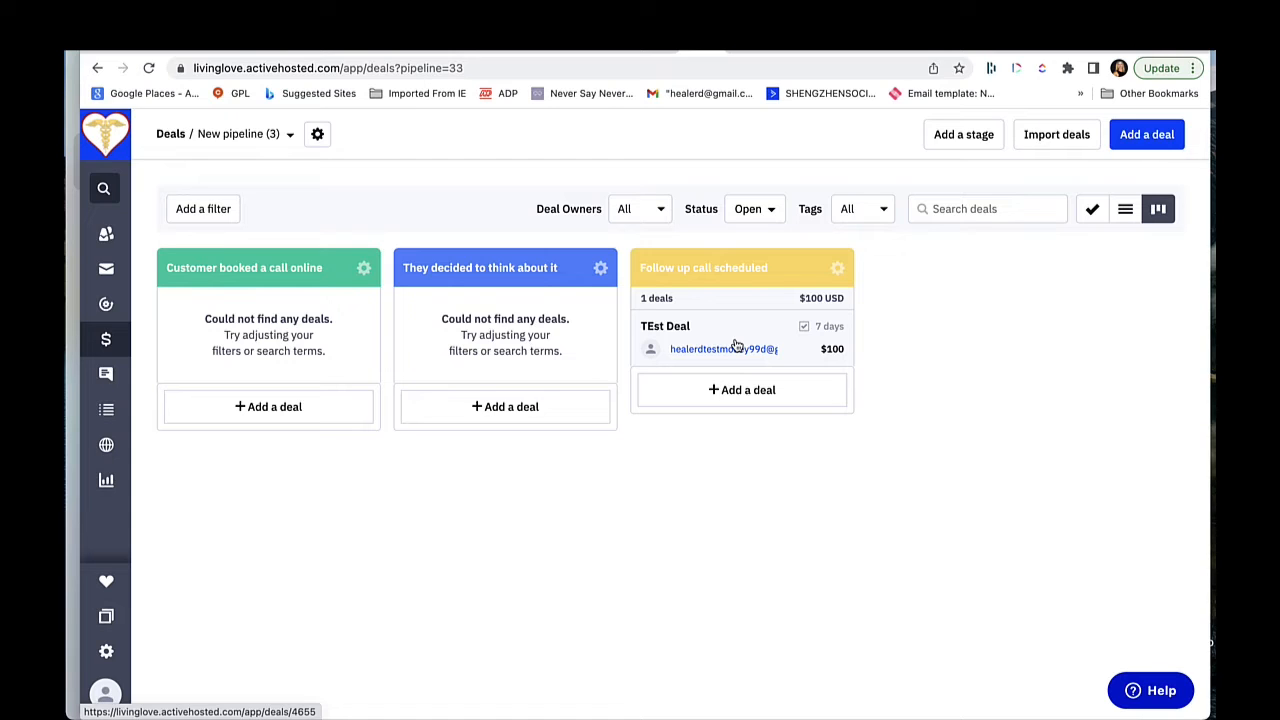
{"action": "left_click_drag", "start_coordinate": [736, 345], "coordinate": [425, 207]}
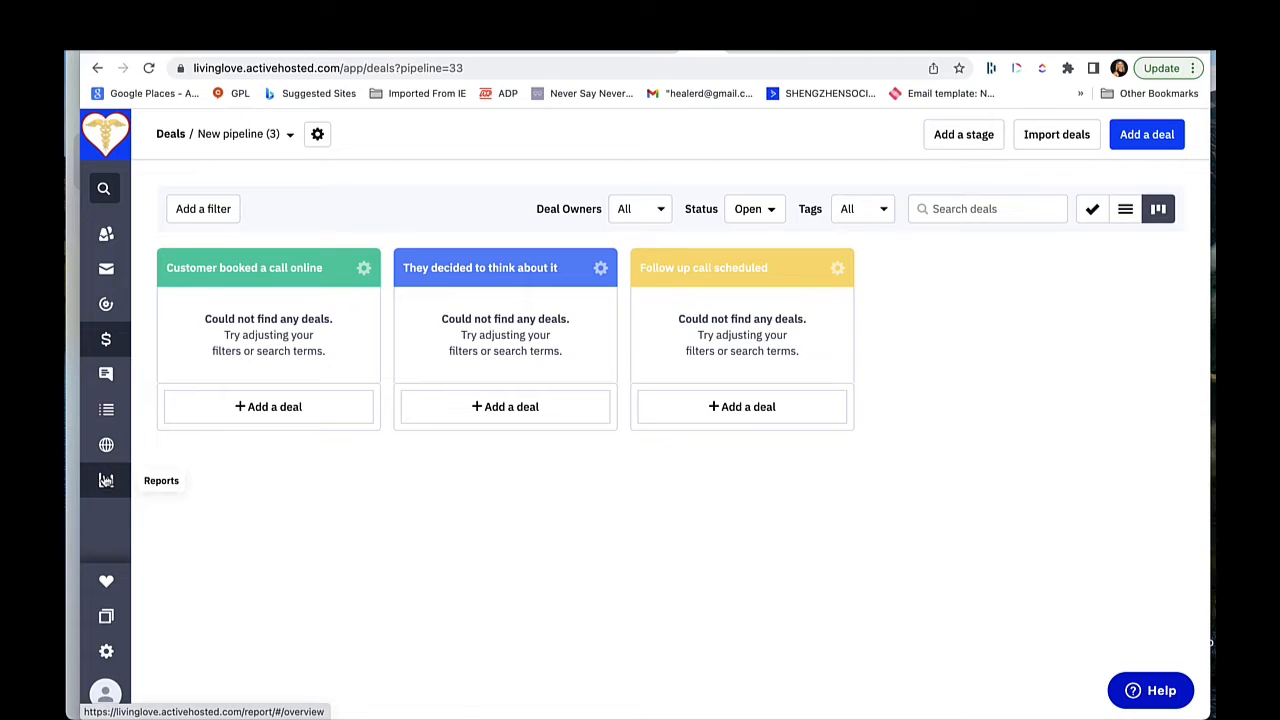
Step: Open the deal report for owners and filter it to the pipeline named "New pipeline"
{"action": "left_click", "coordinate": [106, 480]}
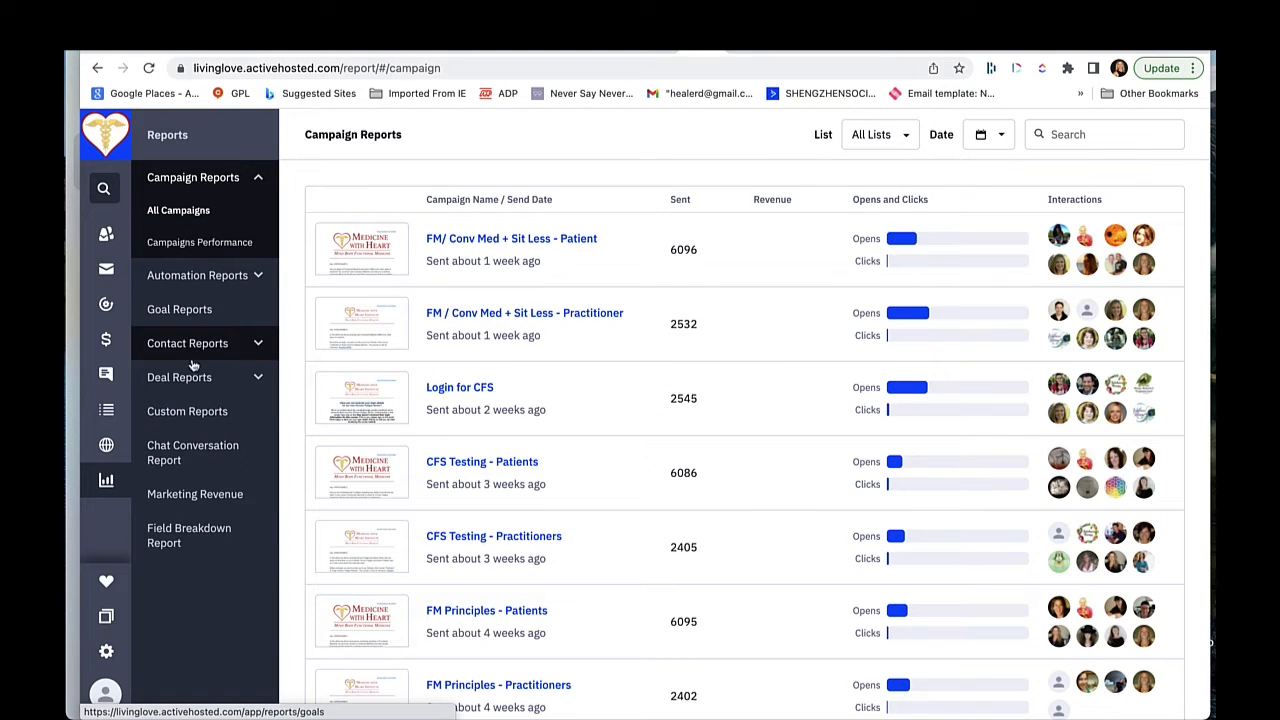
{"action": "left_click", "coordinate": [188, 380]}
{"action": "left_click", "coordinate": [172, 409]}
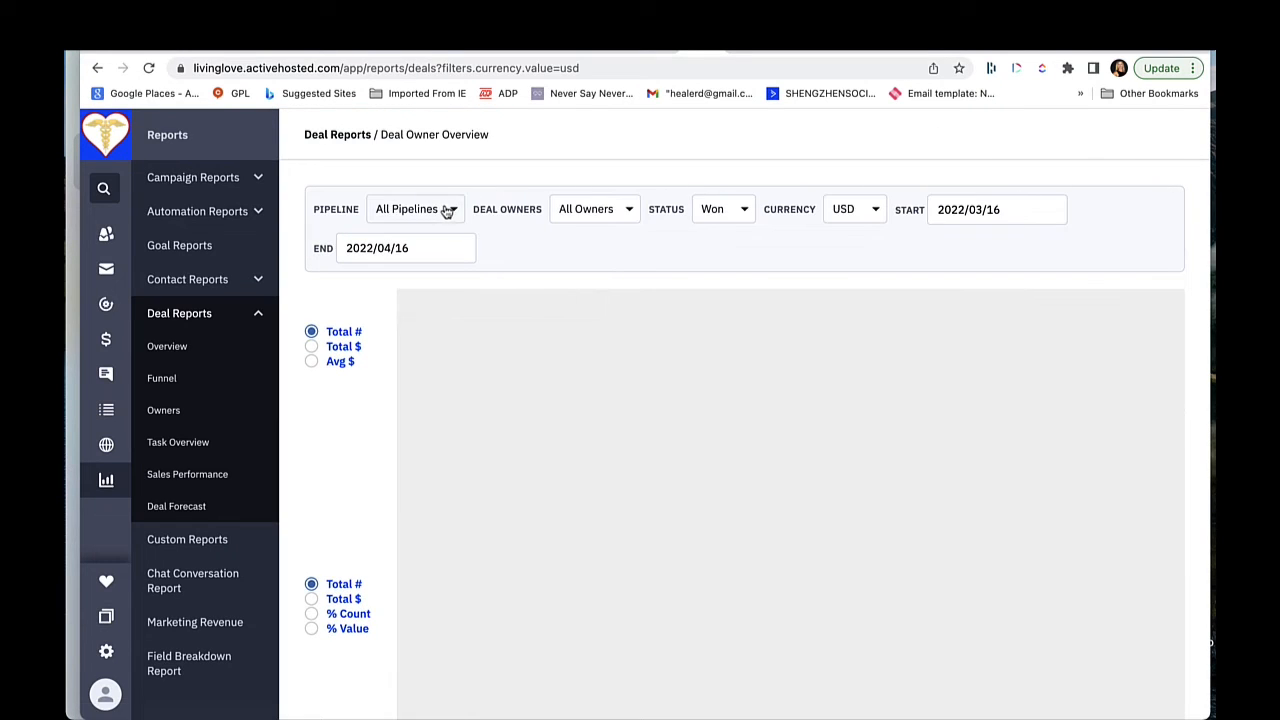
{"action": "left_click", "coordinate": [449, 209]}
{"action": "right_click", "coordinate": [405, 348]}
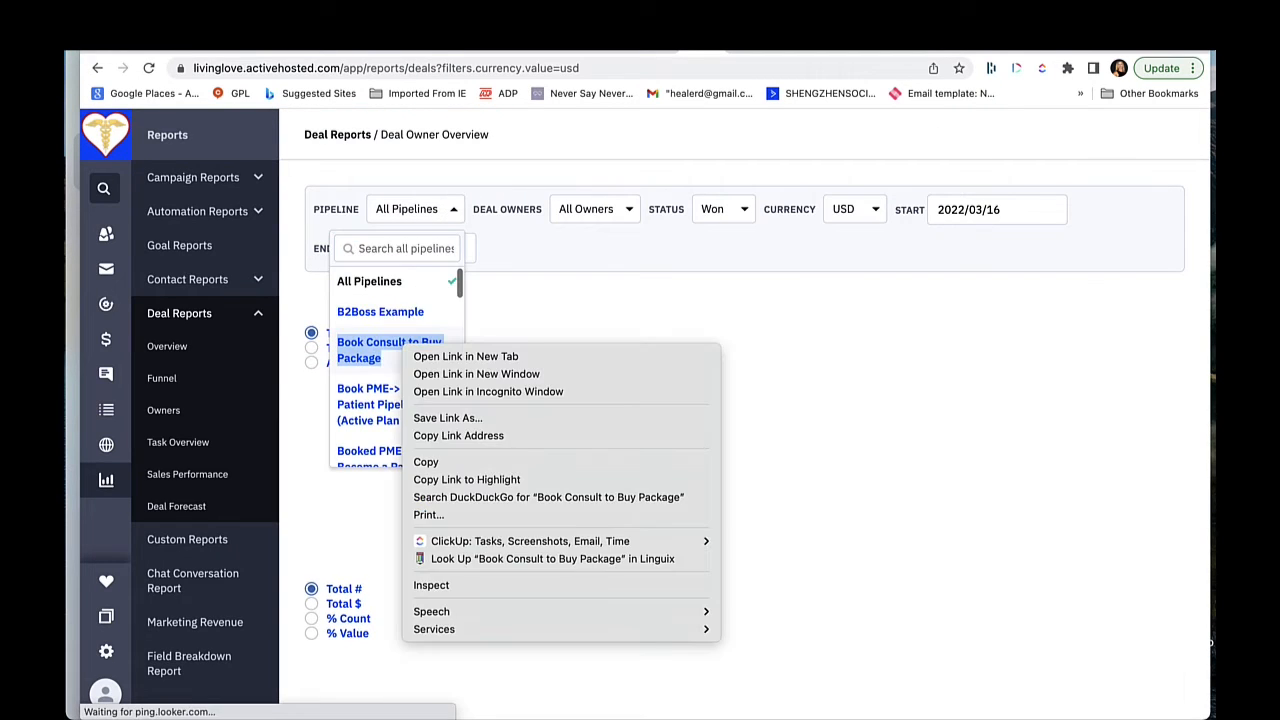
{"action": "left_click", "coordinate": [393, 254]}
{"action": "left_click", "coordinate": [389, 250]}
{"action": "type", "text": "new"}
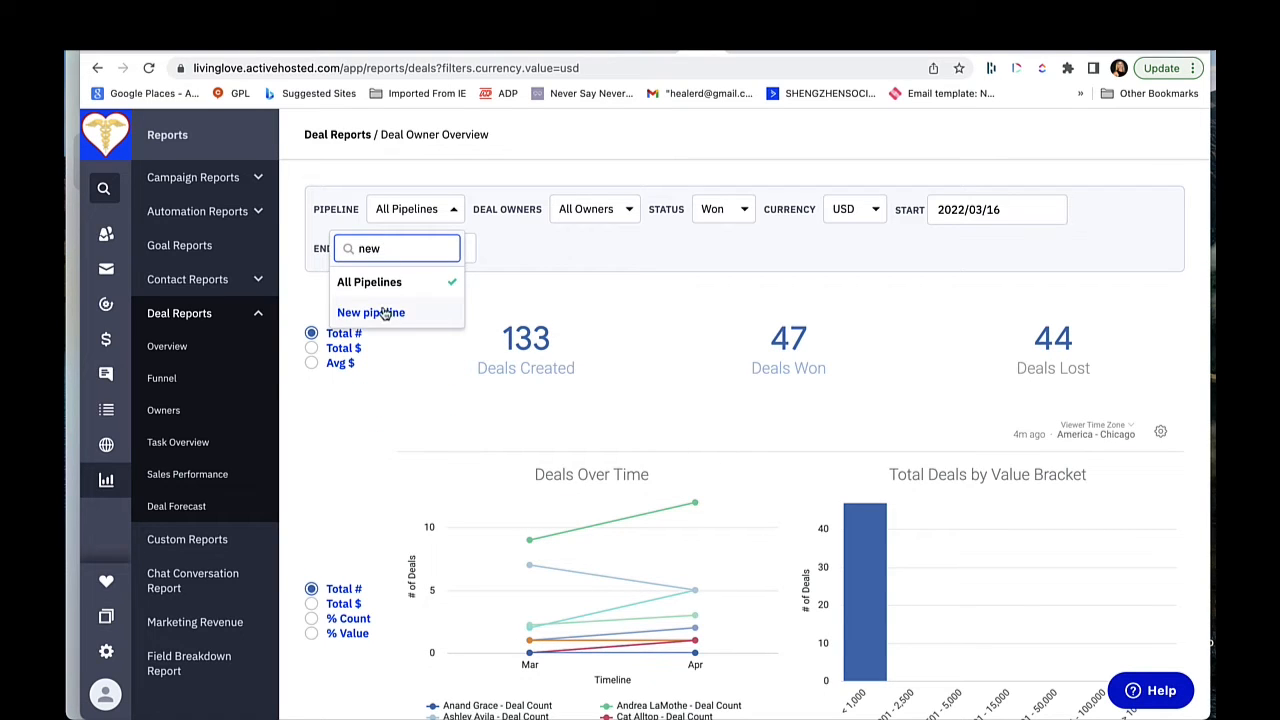
{"action": "left_click", "coordinate": [375, 310]}
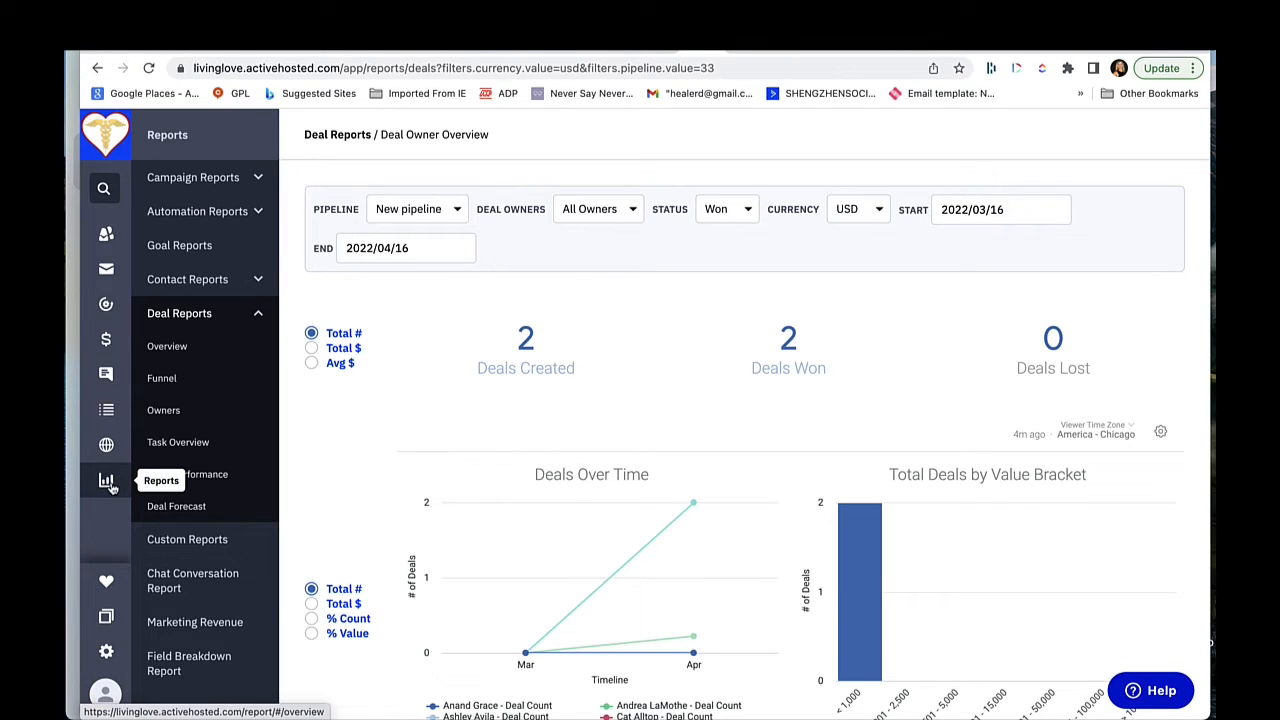
Step: Return to the deals and rename the first stage of the "Pipeline won client" pipeline as "Follow up call scheduled"
{"action": "left_click", "coordinate": [105, 342]}
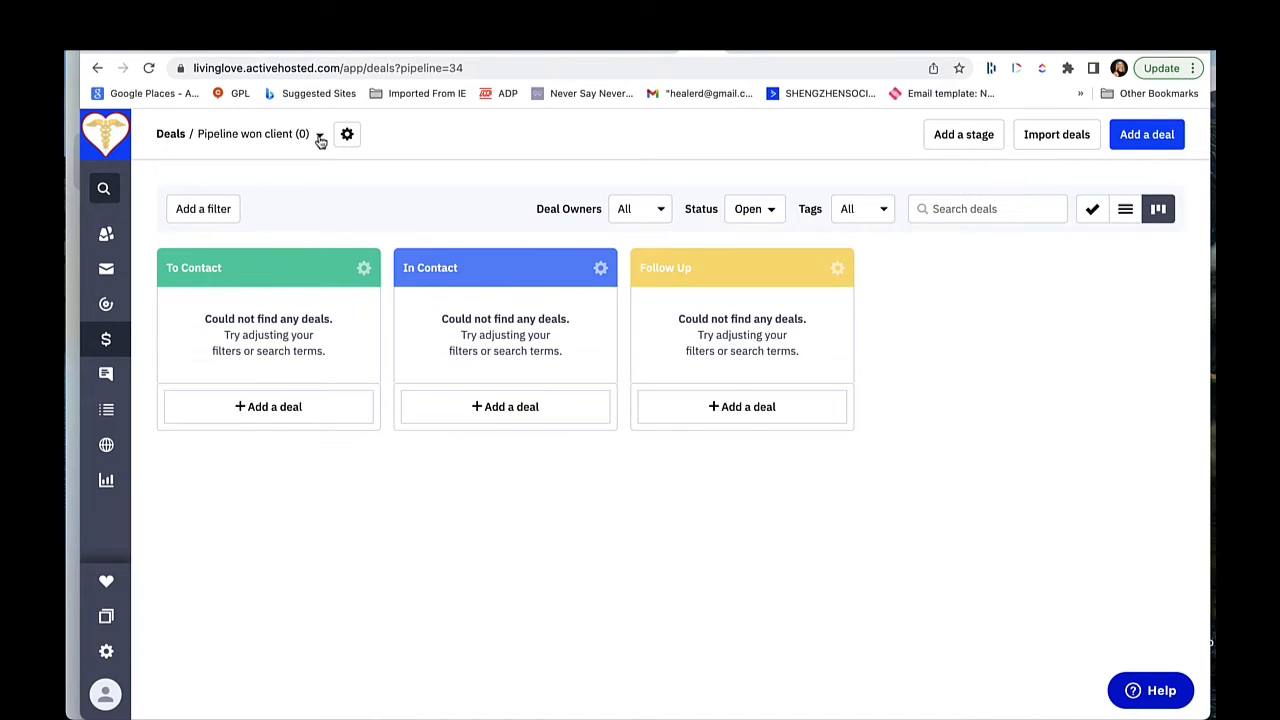
{"action": "left_click", "coordinate": [364, 268]}
{"action": "left_click", "coordinate": [316, 296]}
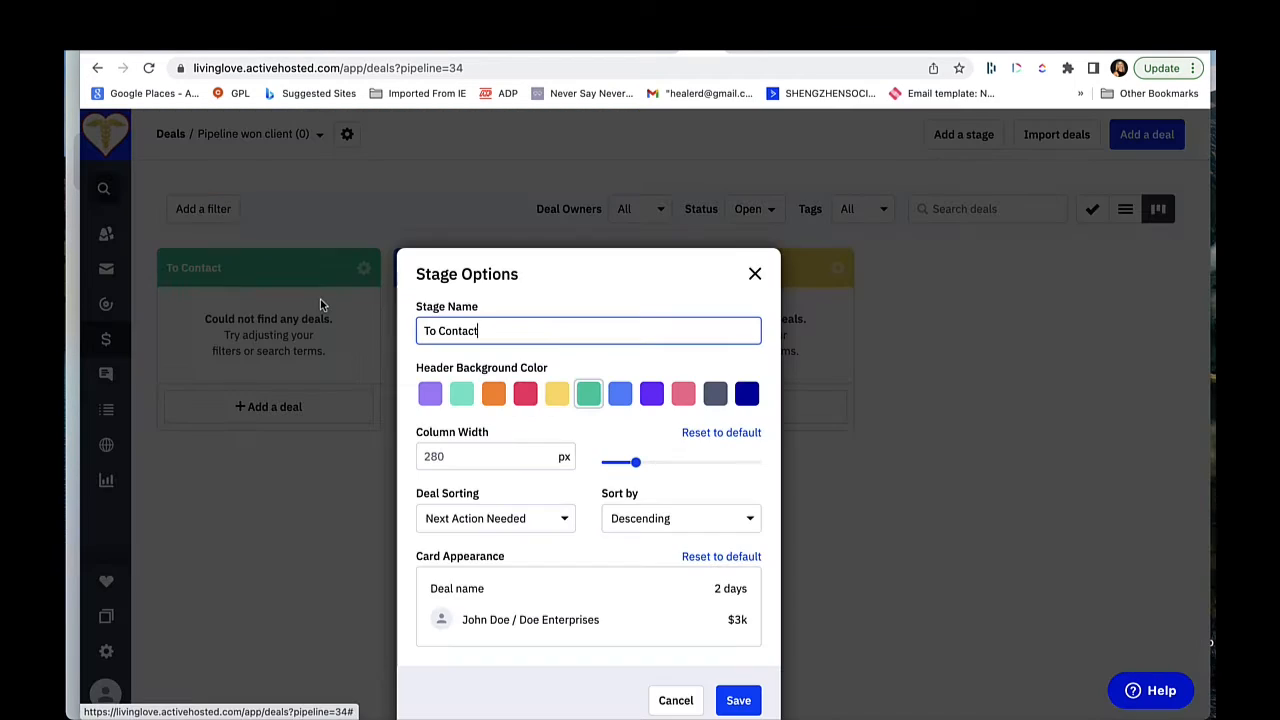
{"action": "triple_click", "coordinate": [449, 327]}
{"action": "type", "text": "Follw"}
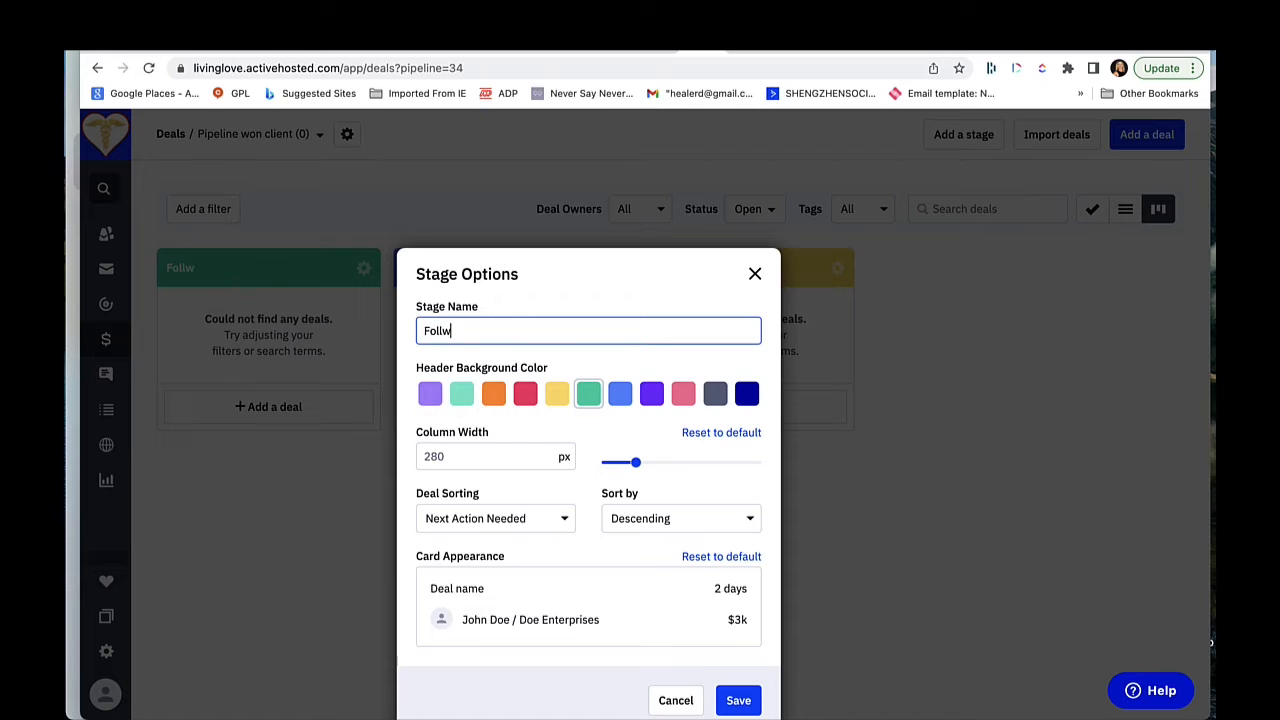
{"action": "key", "text": "BackSpace"}
{"action": "type", "text": "ow up call scheduled"}
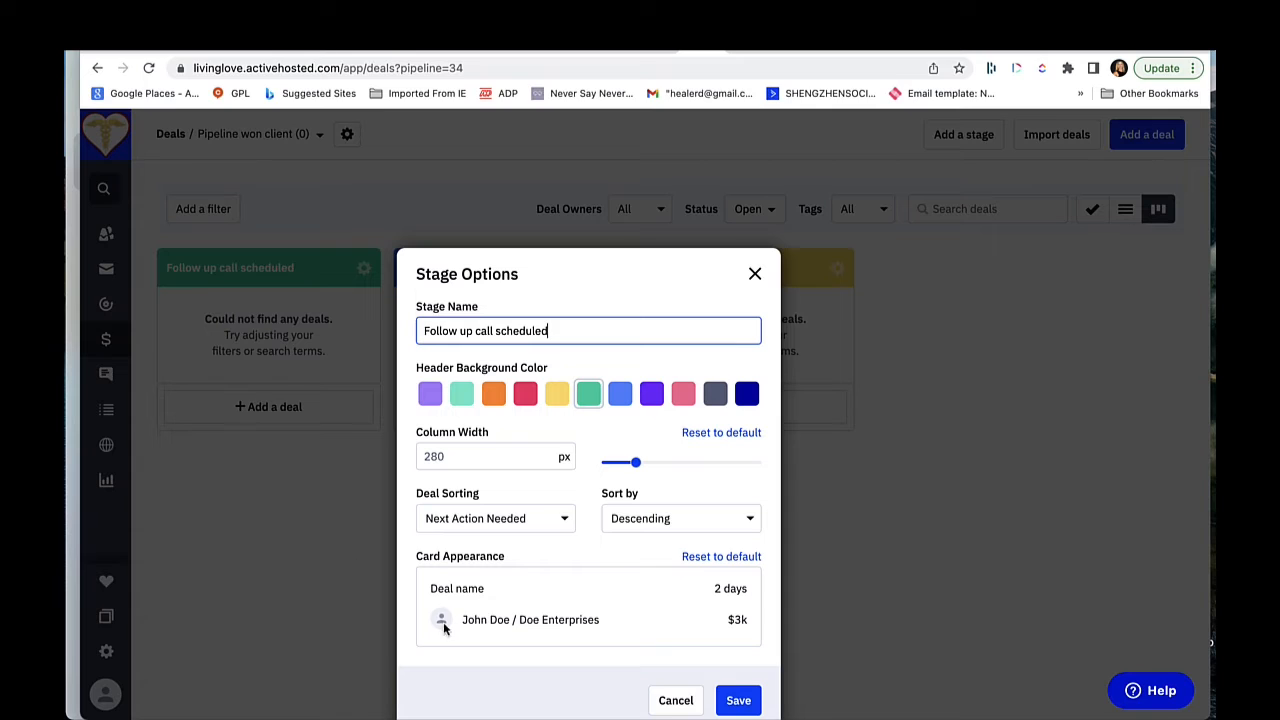
{"action": "left_click", "coordinate": [742, 699]}
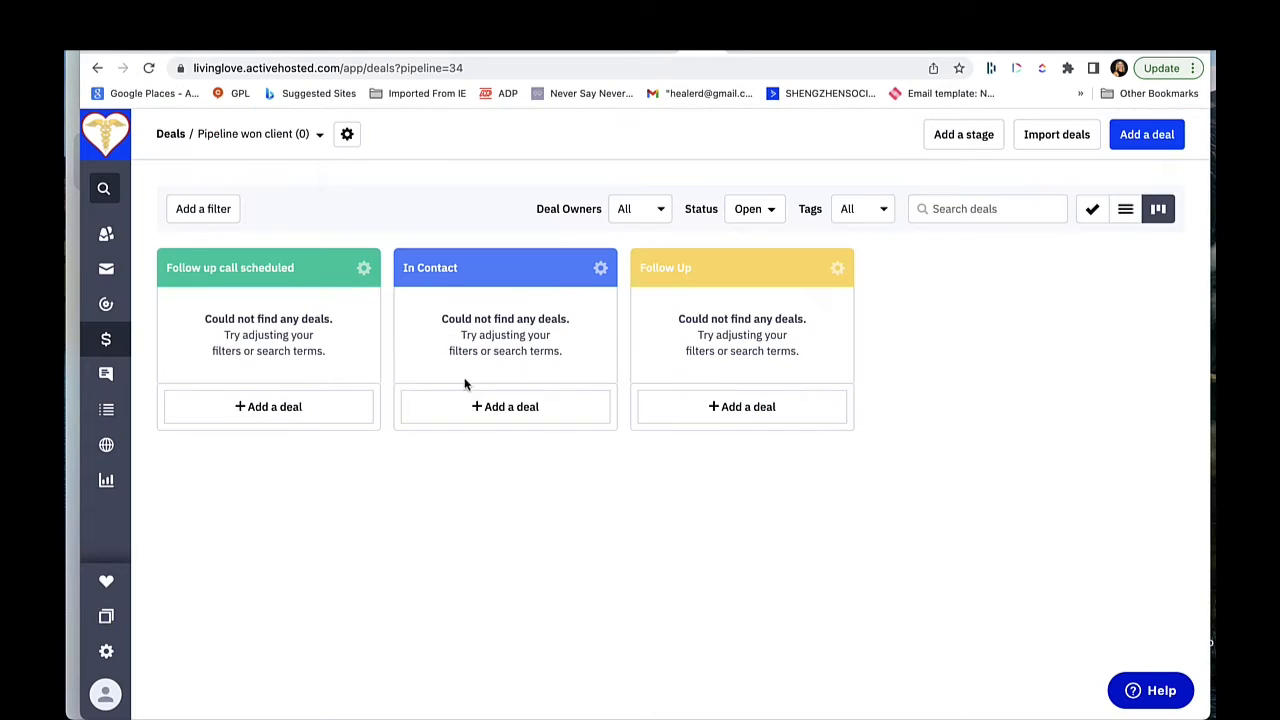
Step: Rename the second stage of the "Pipeline won client" pipeline as "became a client"
{"action": "left_click", "coordinate": [604, 269]}
{"action": "left_click", "coordinate": [542, 297]}
{"action": "triple_click", "coordinate": [751, 330]}
{"action": "type", "text": "became a client"}
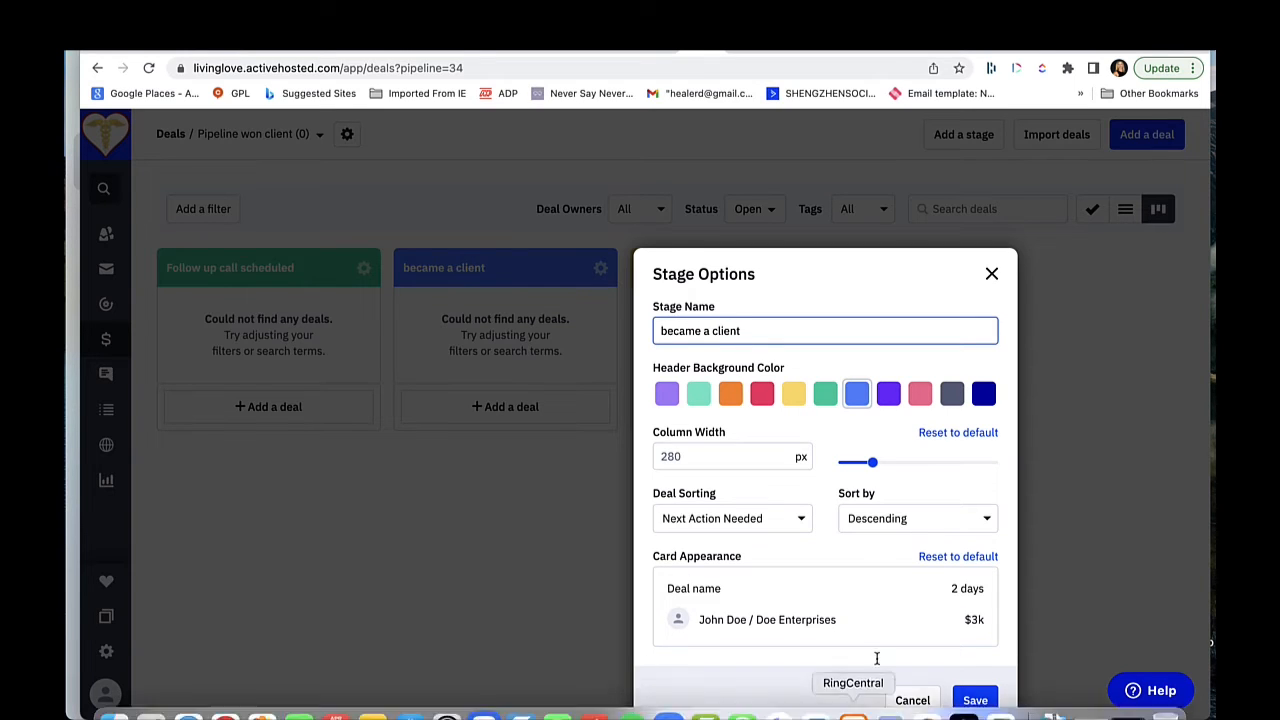
{"action": "left_click", "coordinate": [974, 700]}
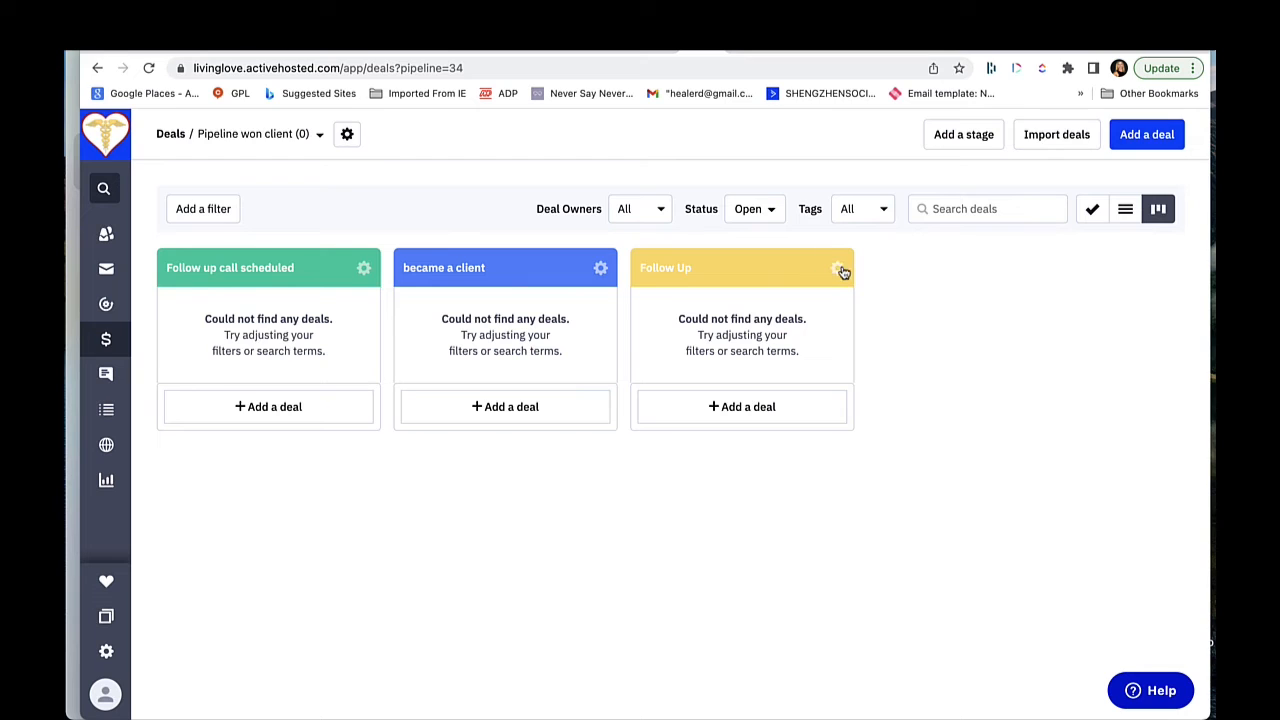
Step: Delete the "Follow Up" stage from the "Pipeline won client" pipeline
{"action": "left_click", "coordinate": [839, 270]}
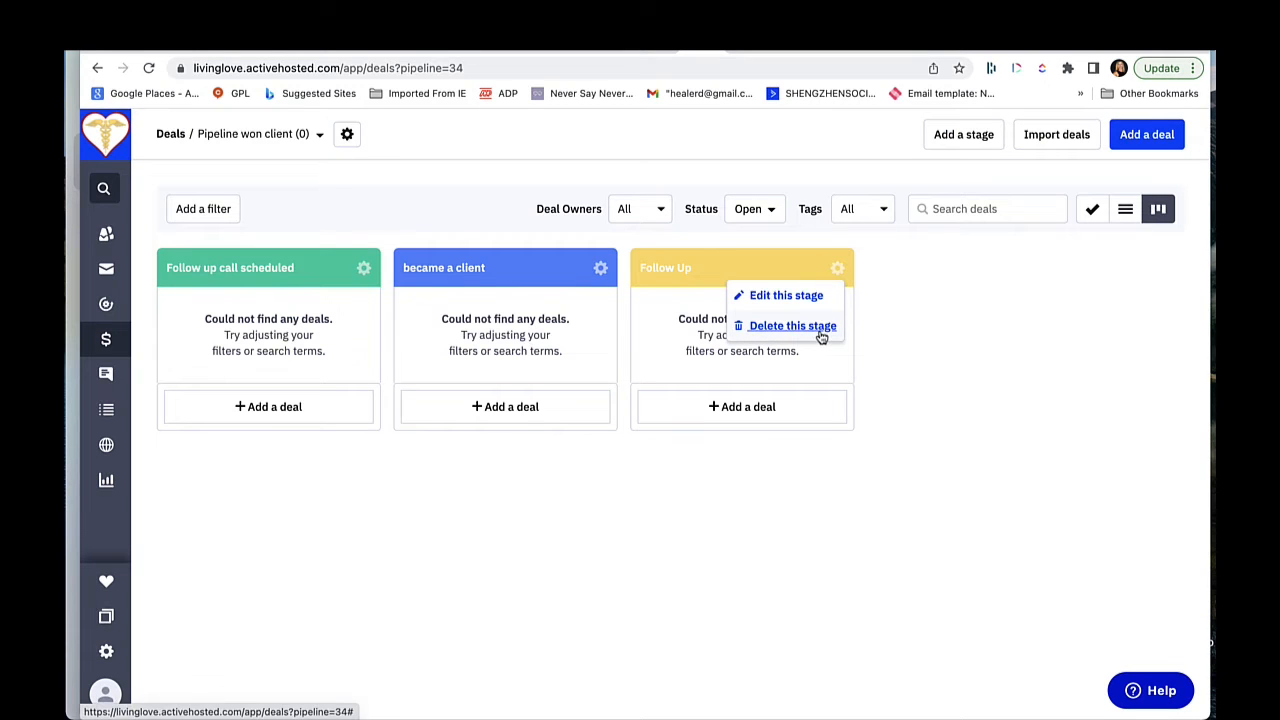
{"action": "left_click", "coordinate": [795, 326]}
{"action": "left_click", "coordinate": [830, 291]}
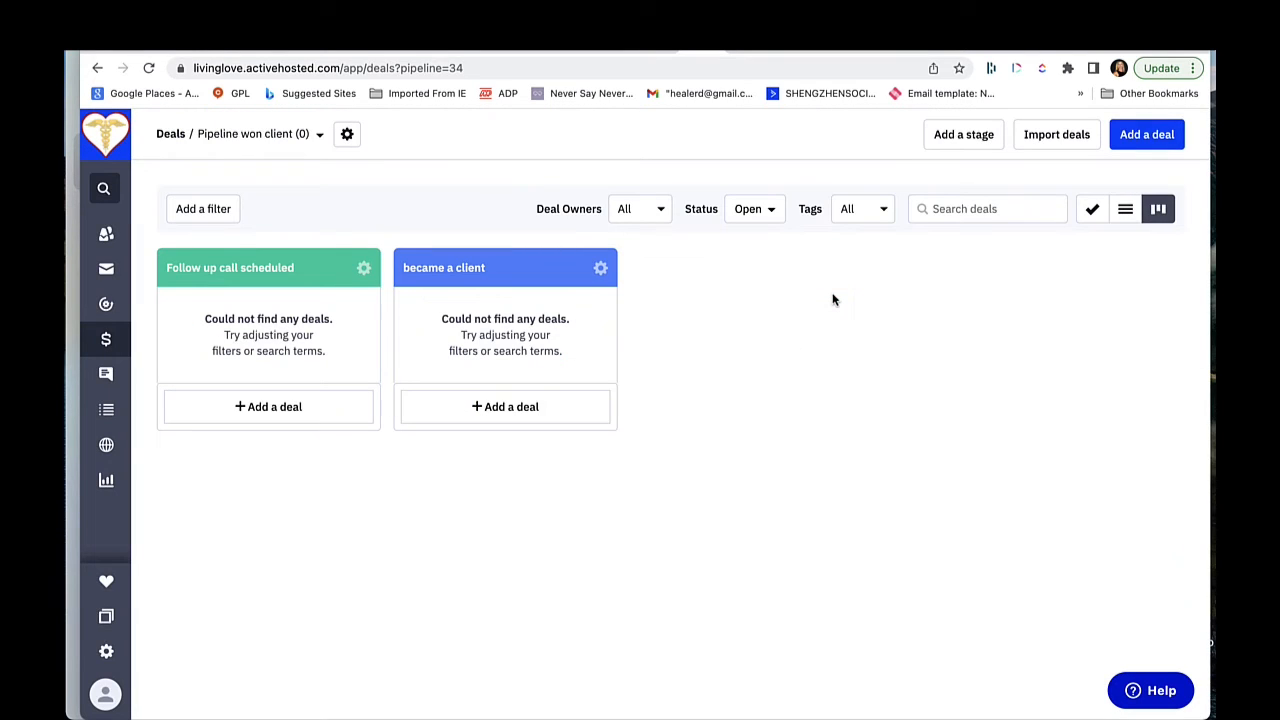
Step: Add a deal titled "test deal" to the "Follow up call scheduled" stage, linked to an existing contact found by searching "test"
{"action": "left_click", "coordinate": [286, 406]}
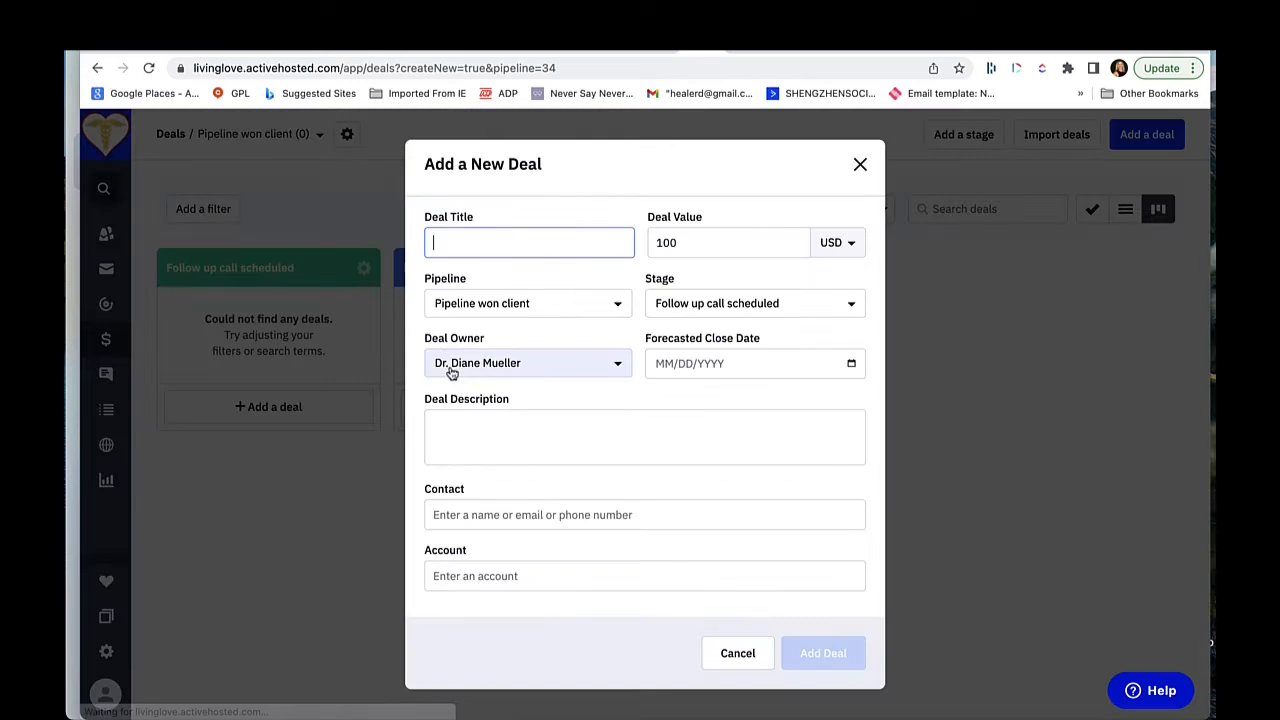
{"action": "type", "text": "rtaw"}
{"action": "key", "text": "BackSpace"}
{"action": "key", "text": "BackSpace"}
{"action": "key", "text": "BackSpace"}
{"action": "key", "text": "BackSpace"}
{"action": "type", "text": "test deal"}
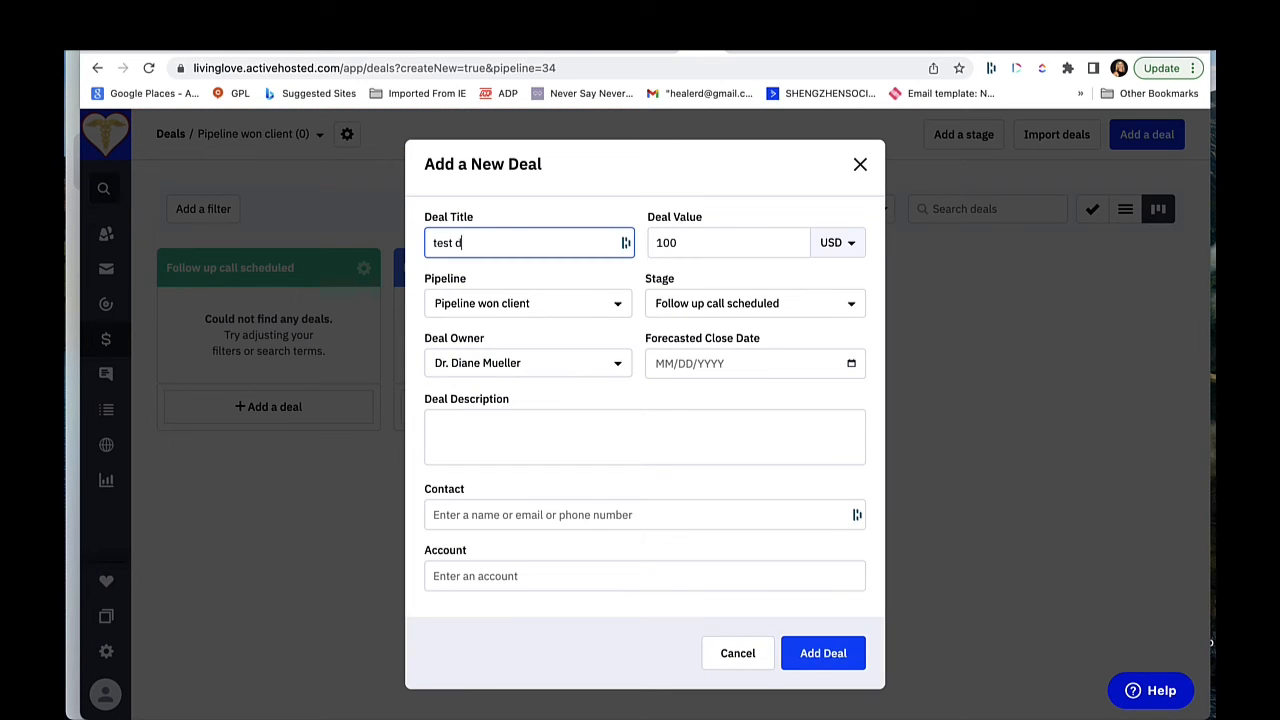
{"action": "left_click", "coordinate": [524, 514]}
{"action": "left_click", "coordinate": [540, 592]}
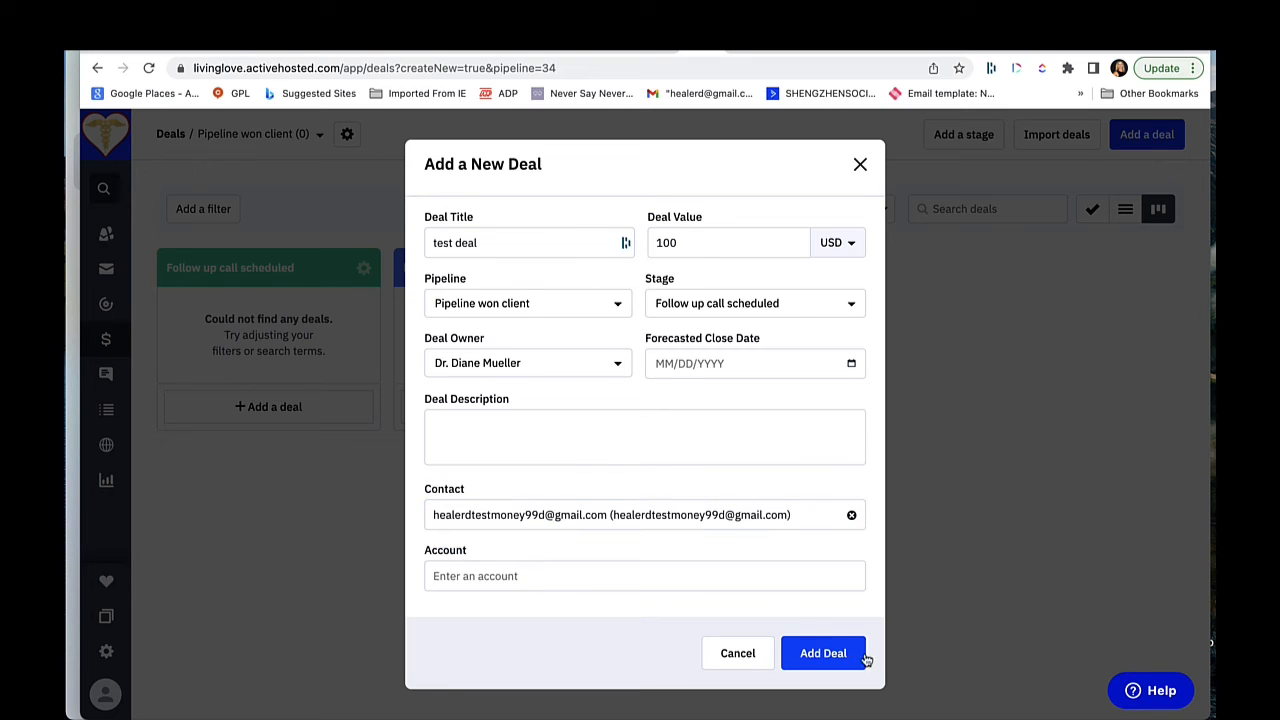
{"action": "left_click", "coordinate": [823, 653]}
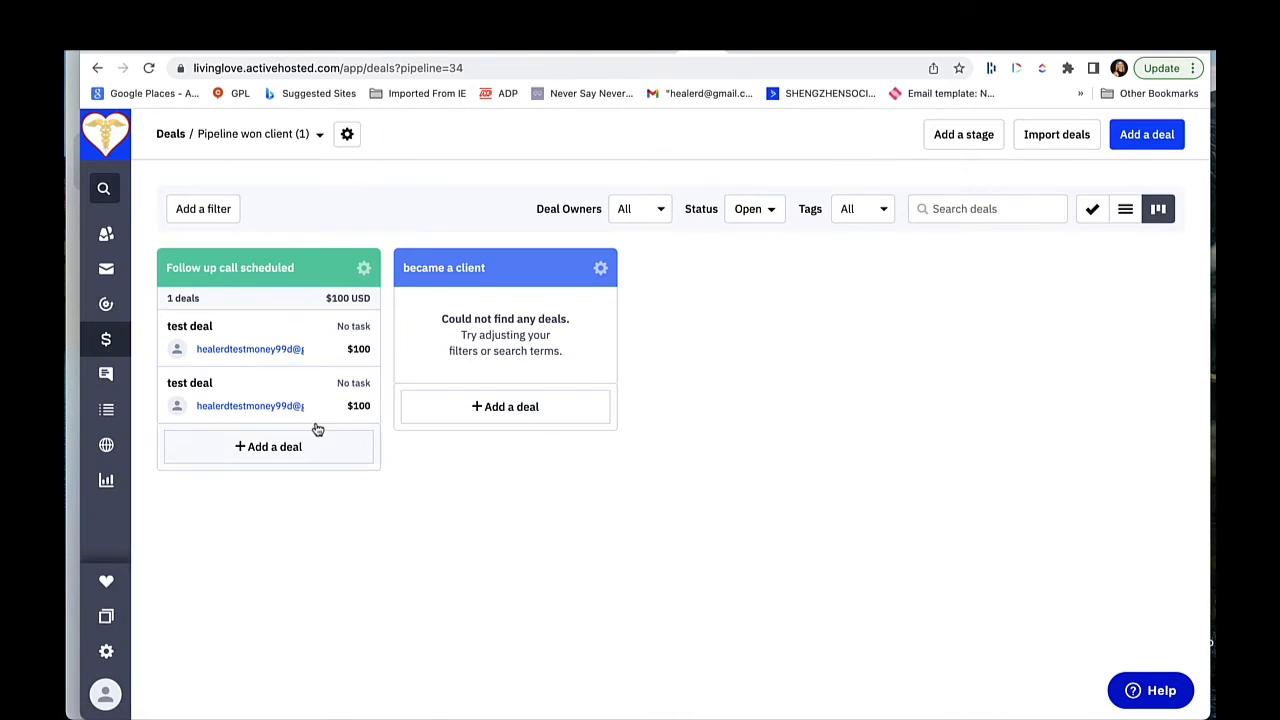
Step: Move test deal to the "became a client" stage and mark it as won
{"action": "left_click_drag", "start_coordinate": [331, 394], "coordinate": [530, 351]}
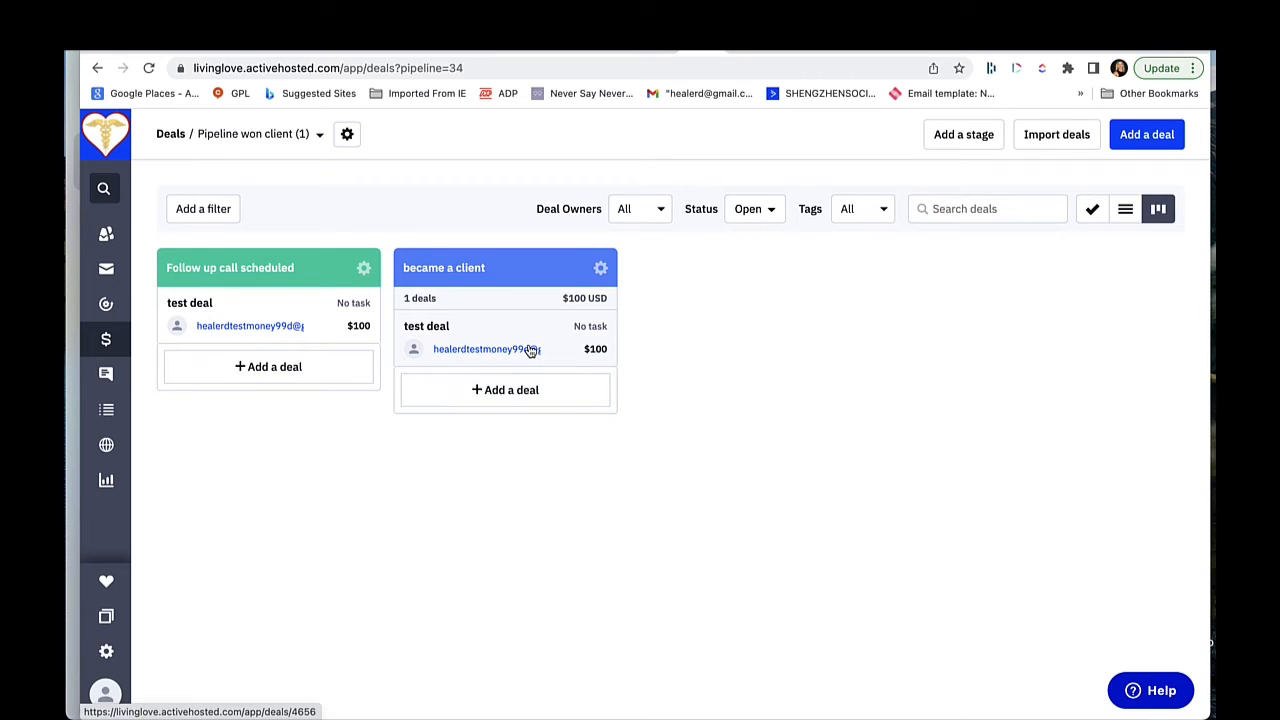
{"action": "left_click_drag", "start_coordinate": [508, 343], "coordinate": [482, 207]}
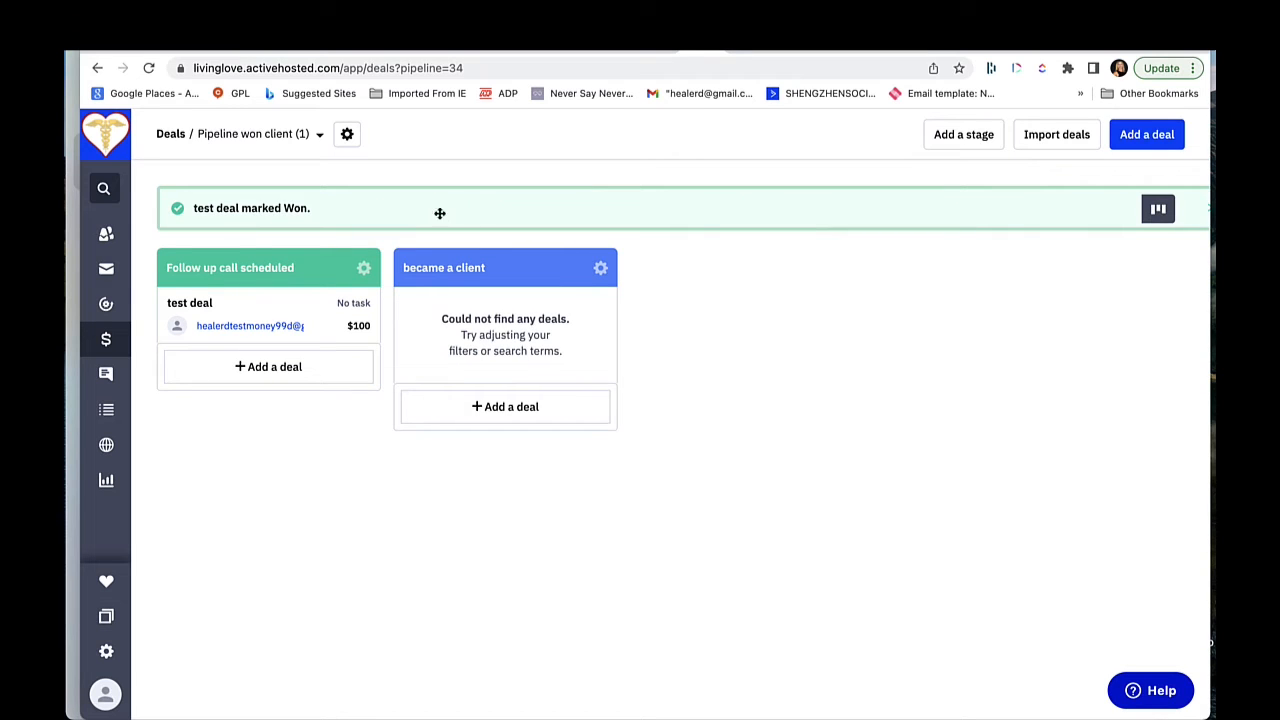
Step: Open the Owners deal report
{"action": "left_click", "coordinate": [105, 484]}
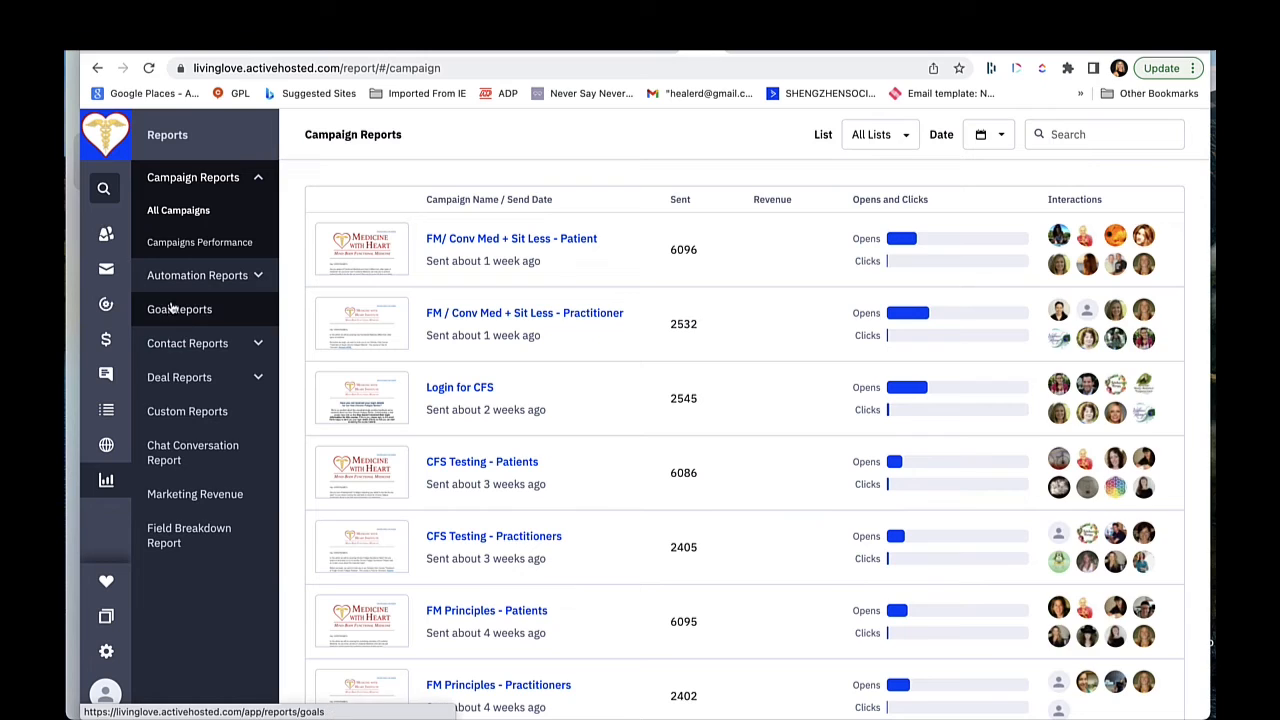
{"action": "left_click", "coordinate": [177, 376]}
{"action": "left_click", "coordinate": [167, 410]}
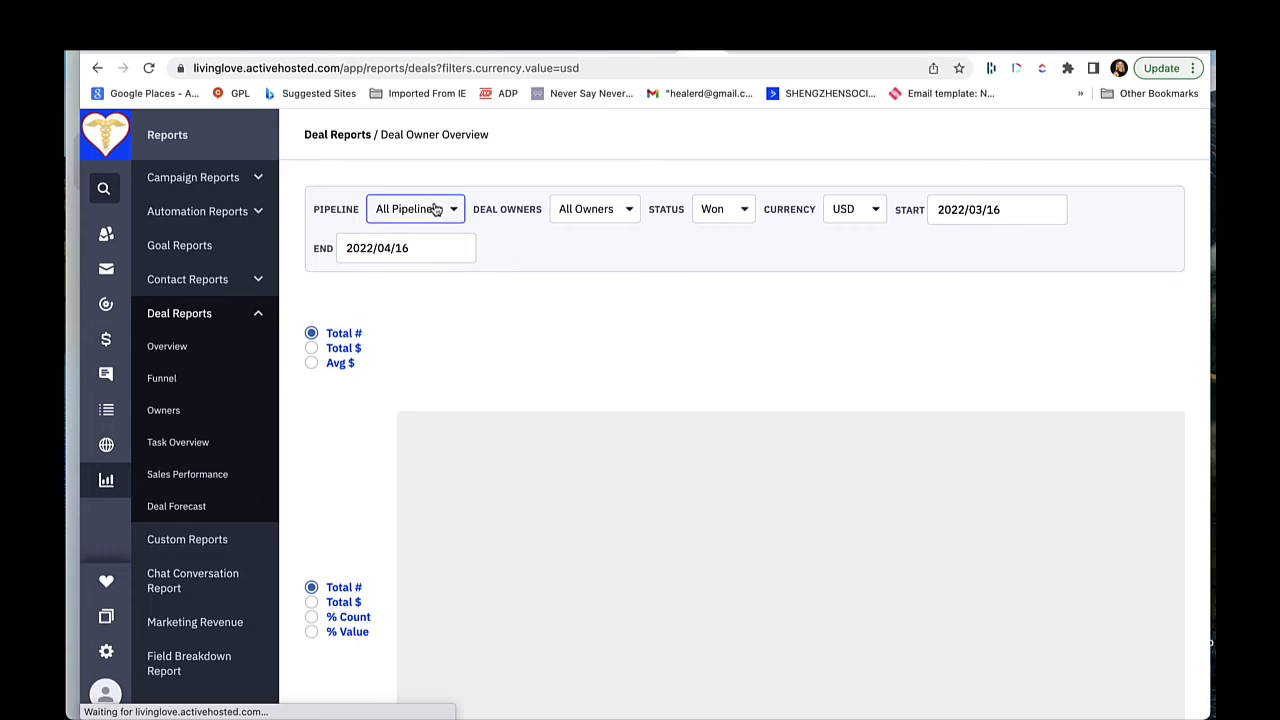
Step: Filter the deal owner report to the pipeline named "Pipeline won client"
{"action": "left_click", "coordinate": [433, 208]}
{"action": "type", "text": "bec"}
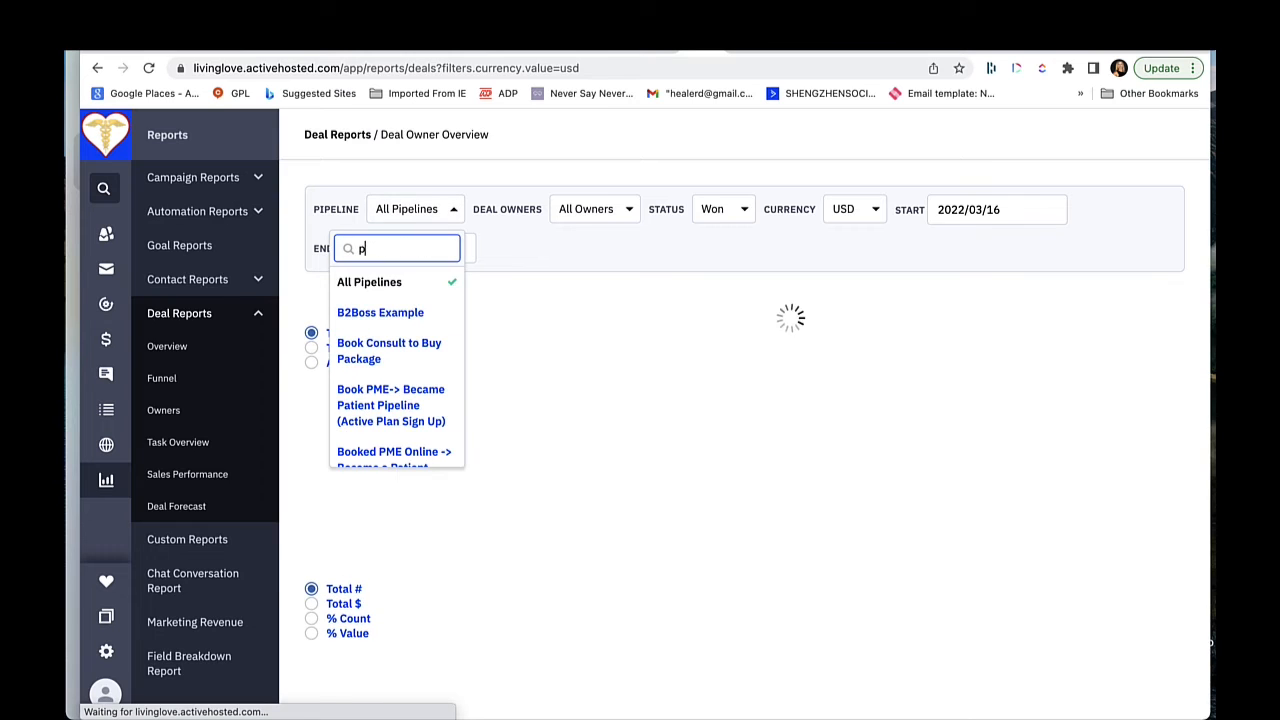
{"action": "key", "text": "BackSpace"}
{"action": "key", "text": "BackSpace"}
{"action": "key", "text": "BackSpace"}
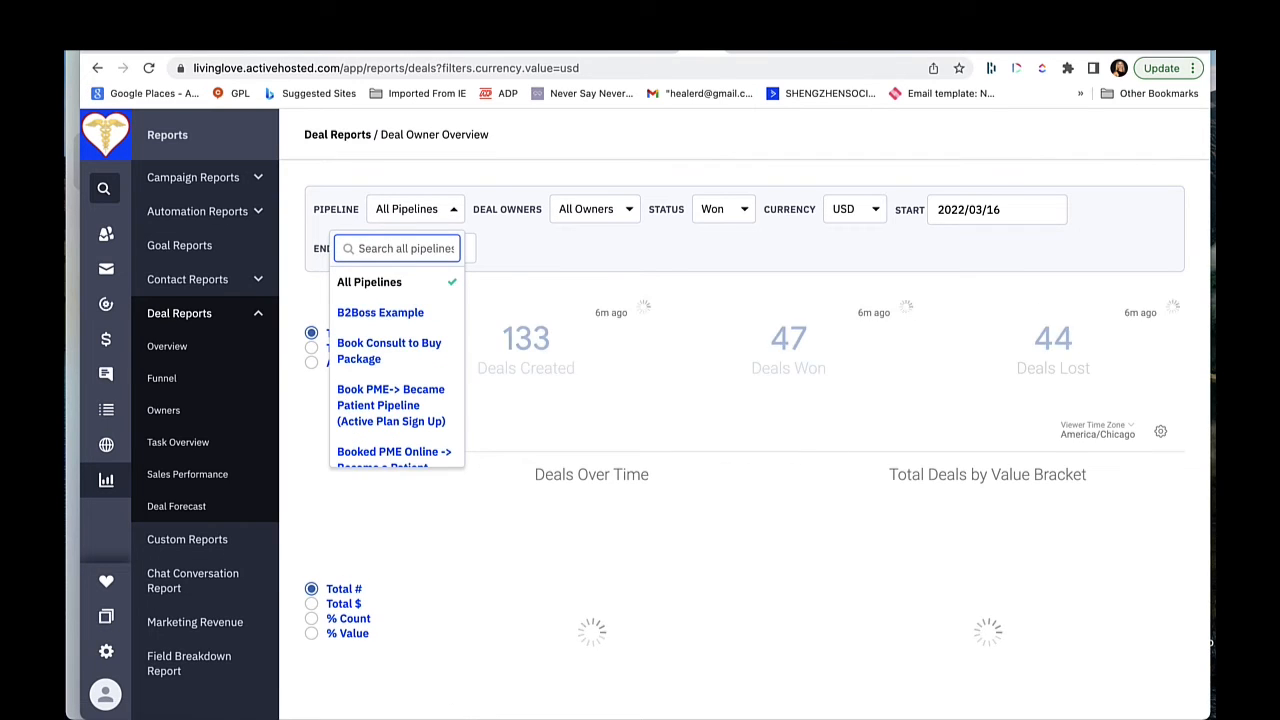
{"action": "type", "text": "pipeline"}
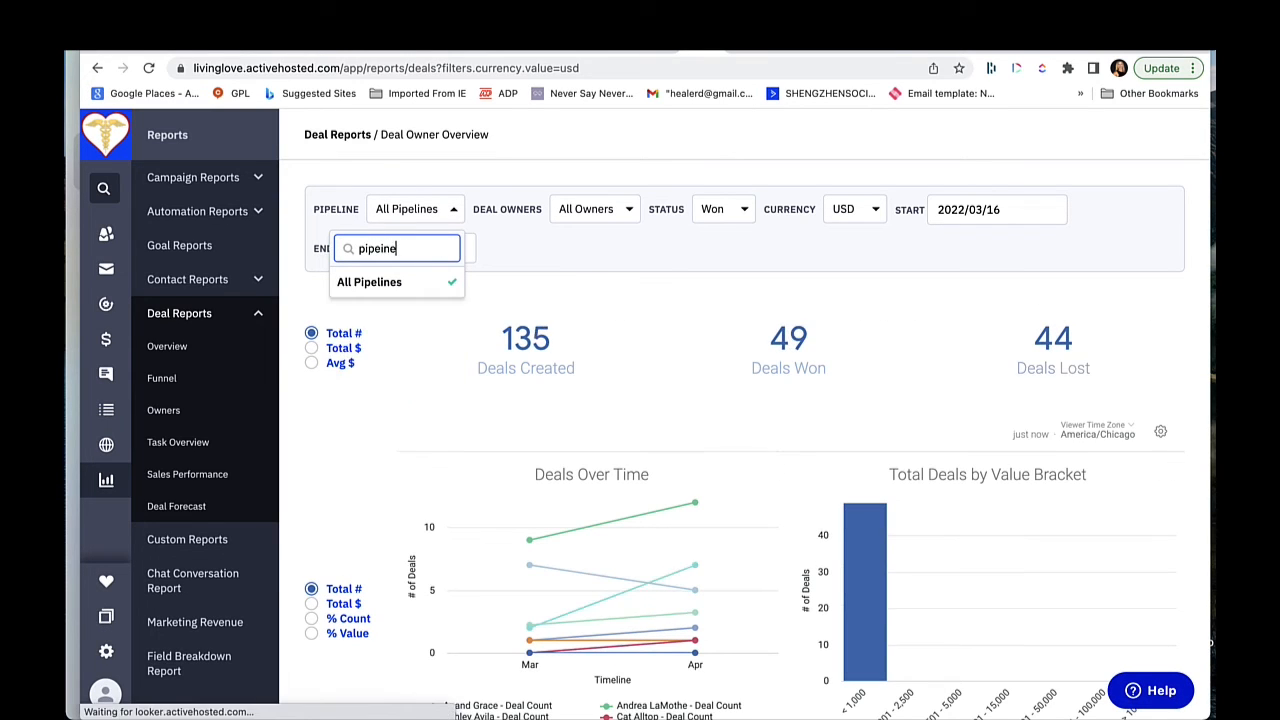
{"action": "key", "text": "BackSpace"}
{"action": "key", "text": "BackSpace"}
{"action": "type", "text": "ine"}
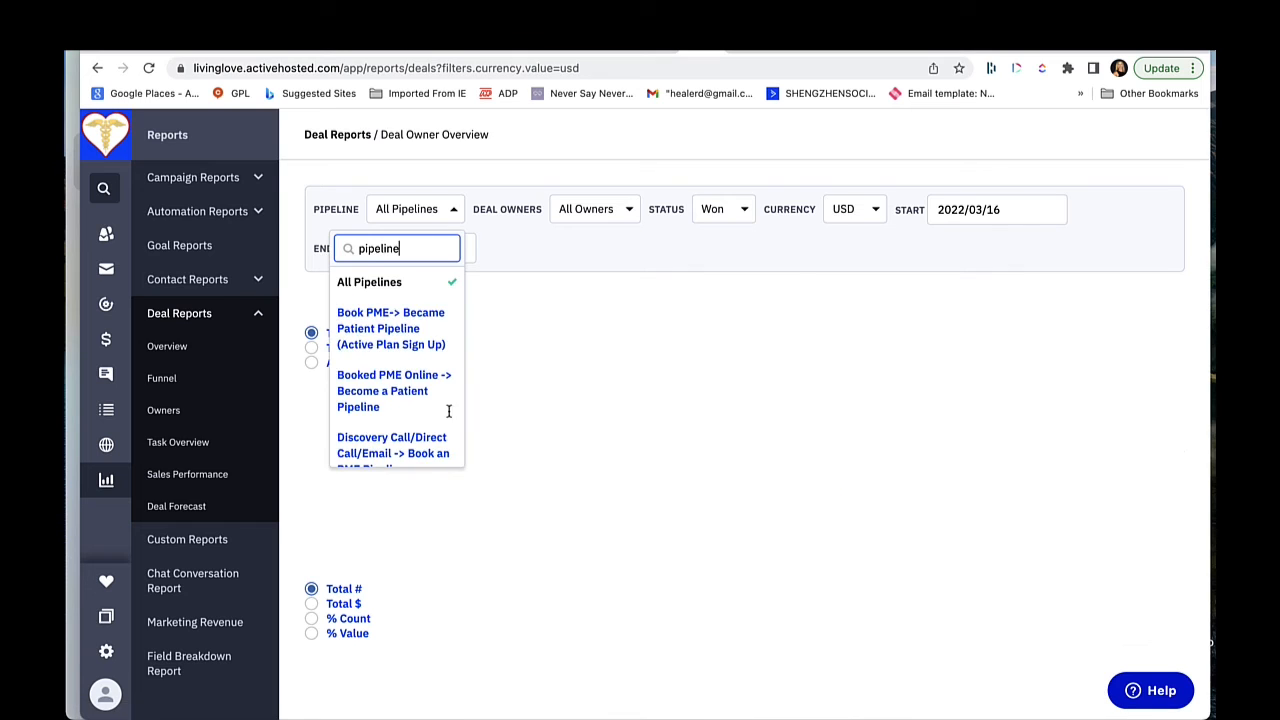
{"action": "scroll", "coordinate": [414, 443], "scroll_direction": "down", "scroll_amount": 5}
{"action": "left_click", "coordinate": [386, 452]}
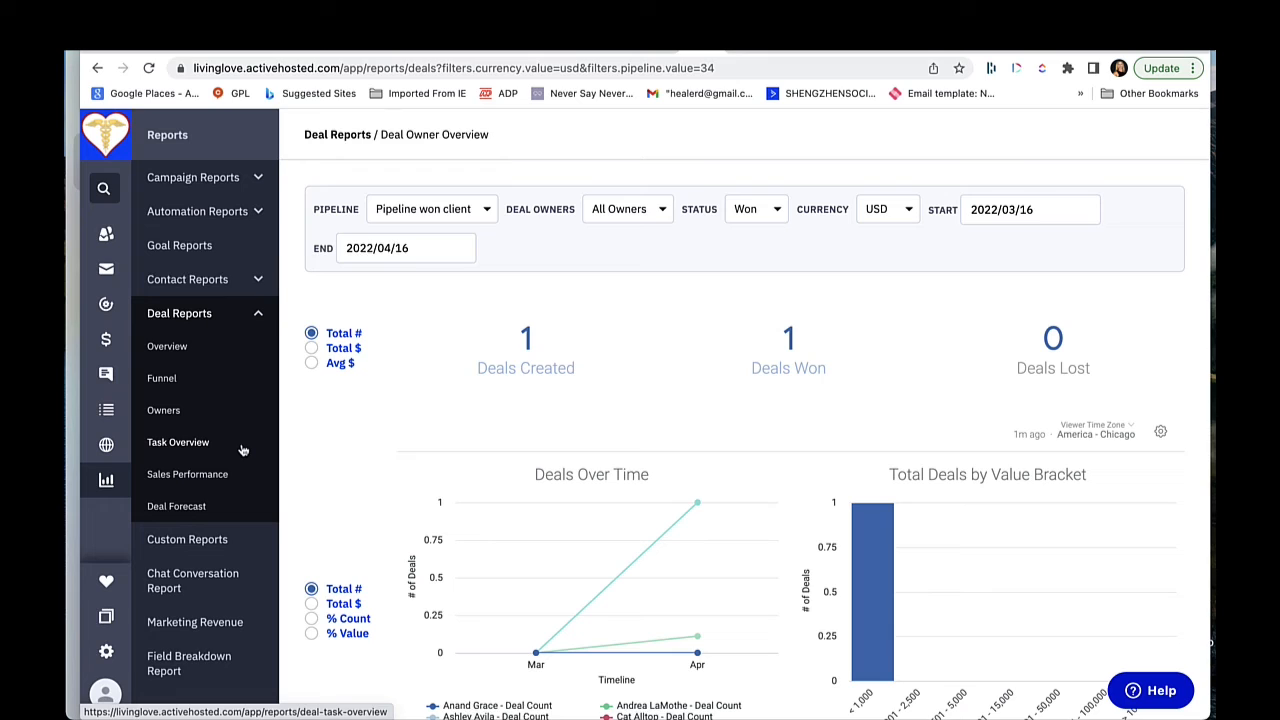
Step: Return from the reports to the deals board
{"action": "left_click", "coordinate": [106, 339]}
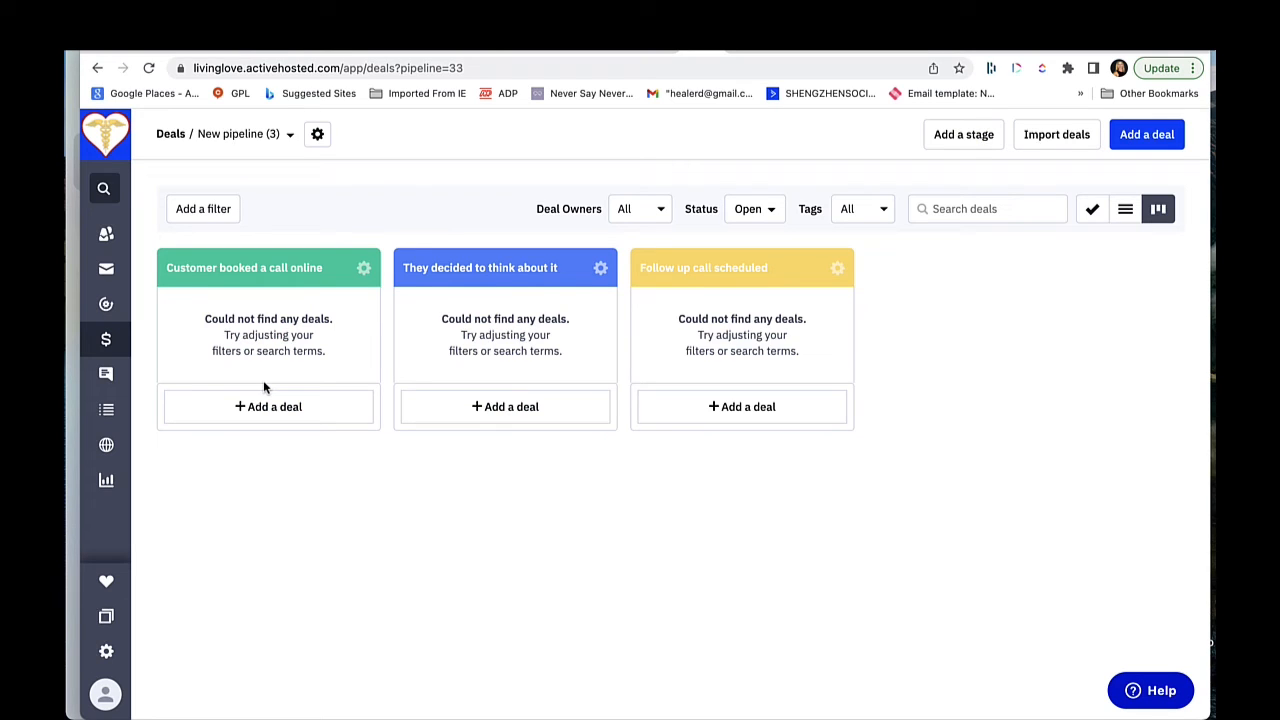
{"action": "right_click", "coordinate": [532, 278]}
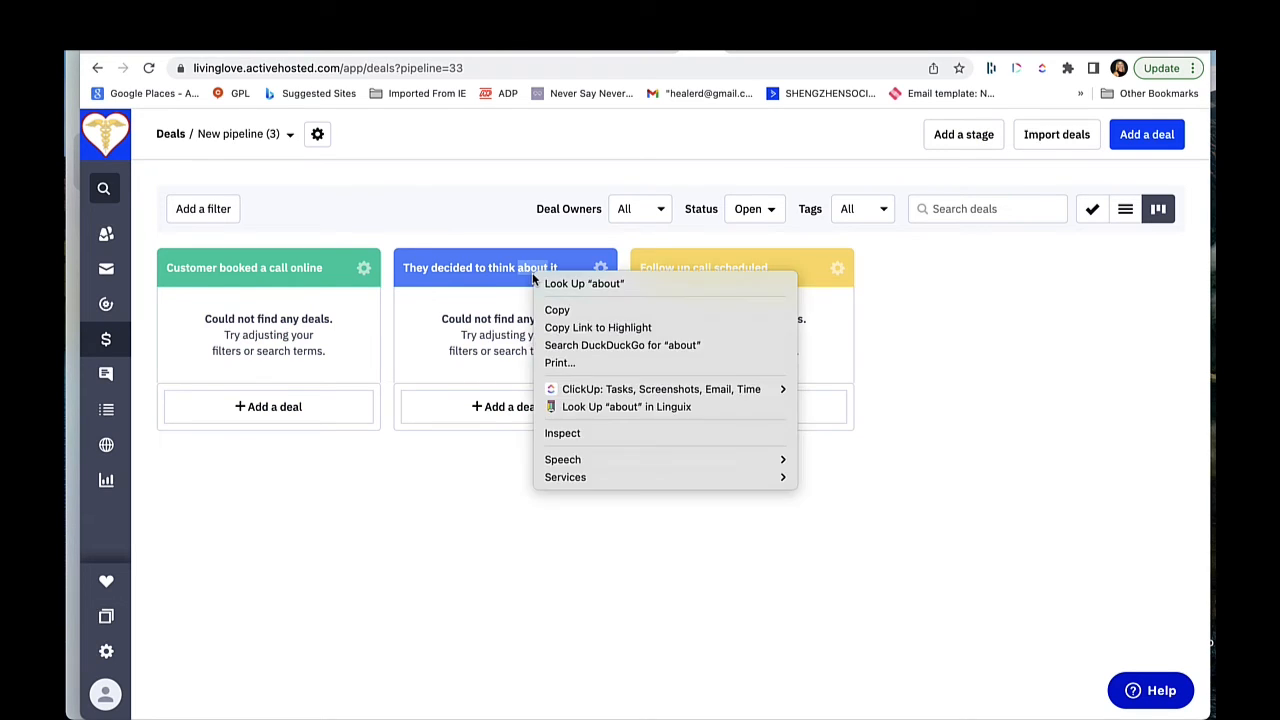
{"action": "right_click", "coordinate": [466, 265]}
{"action": "left_click", "coordinate": [457, 265]}
{"action": "mouse_move", "coordinate": [431, 261]}
{"action": "left_mouse_down"}
{"action": "mouse_move", "coordinate": [432, 280]}
{"action": "mouse_move", "coordinate": [430, 262]}
{"action": "left_mouse_up"}
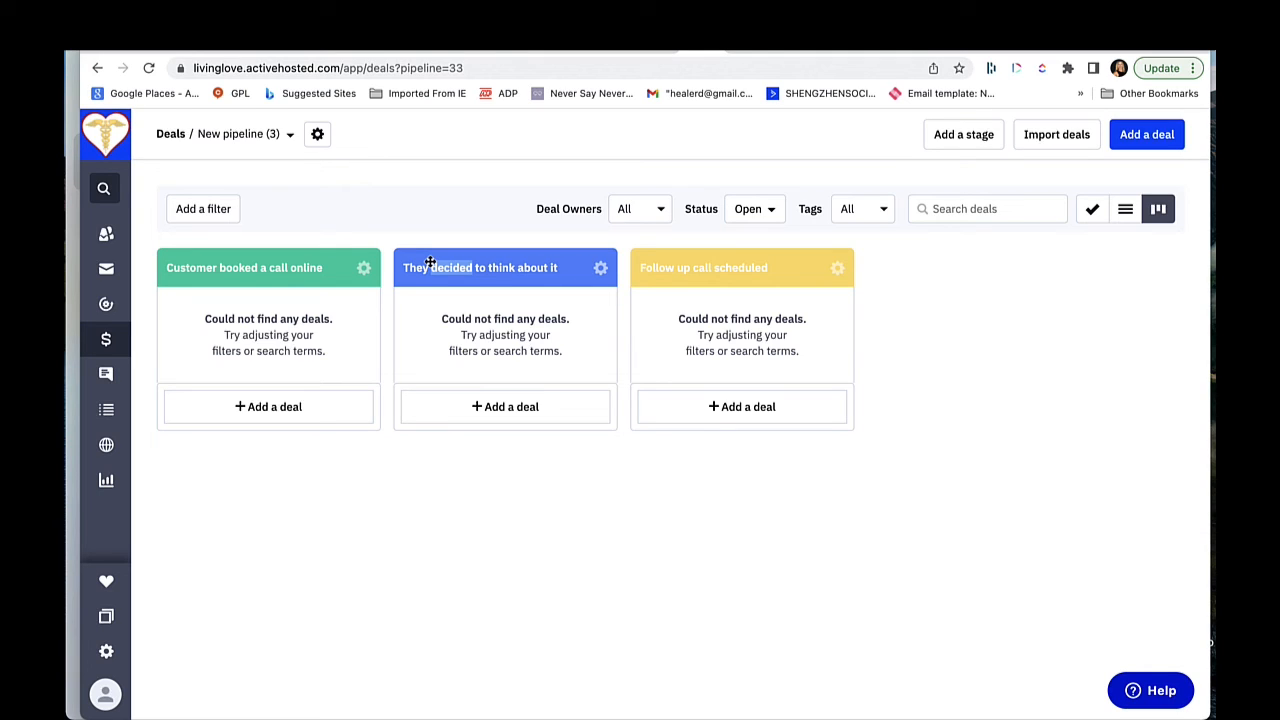
{"action": "mouse_move", "coordinate": [430, 263]}
{"action": "left_mouse_down"}
{"action": "mouse_move", "coordinate": [437, 297]}
{"action": "mouse_move", "coordinate": [431, 273]}
{"action": "left_mouse_up"}
{"action": "mouse_move", "coordinate": [474, 271]}
{"action": "left_mouse_down"}
{"action": "mouse_move", "coordinate": [462, 313]}
{"action": "mouse_move", "coordinate": [477, 269]}
{"action": "mouse_move", "coordinate": [481, 296]}
{"action": "mouse_move", "coordinate": [460, 258]}
{"action": "mouse_move", "coordinate": [478, 251]}
{"action": "left_mouse_up"}
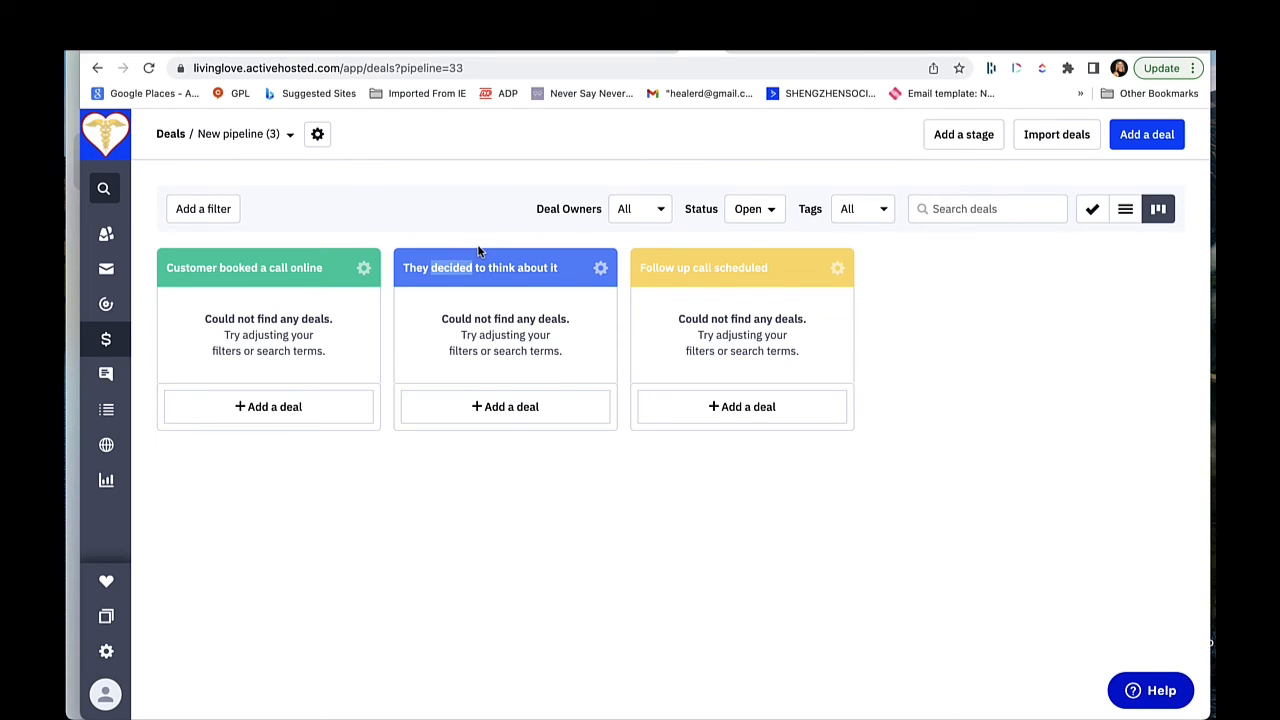